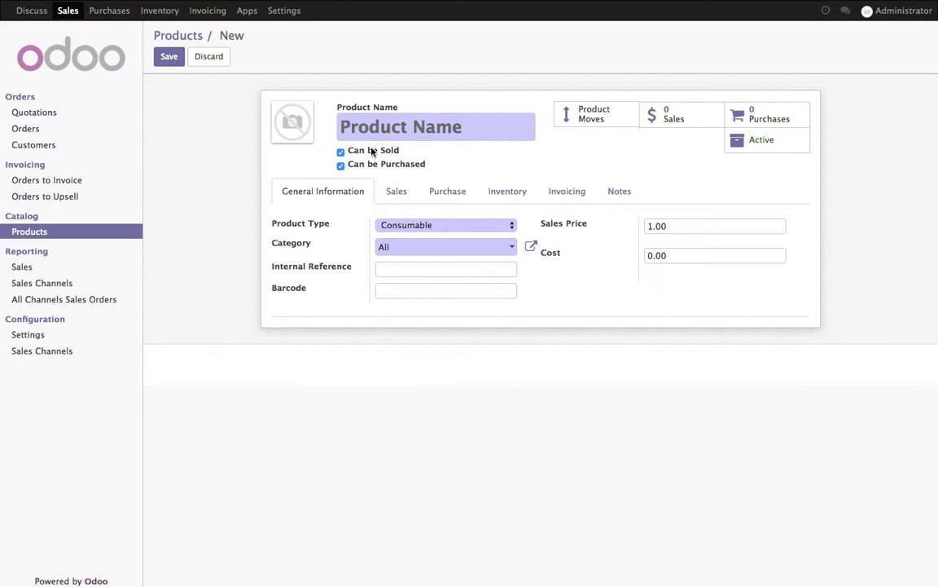
# Give the new product the Laptop.png image, name it Laptop and set its product type to Stockable Product.
pyautogui.click(280, 109)
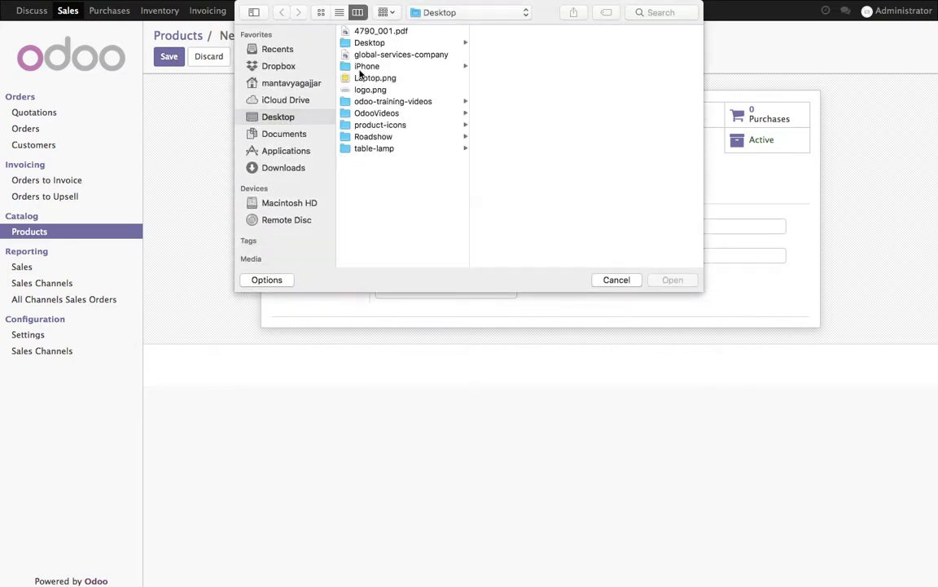
pyautogui.doubleClick(373, 78)
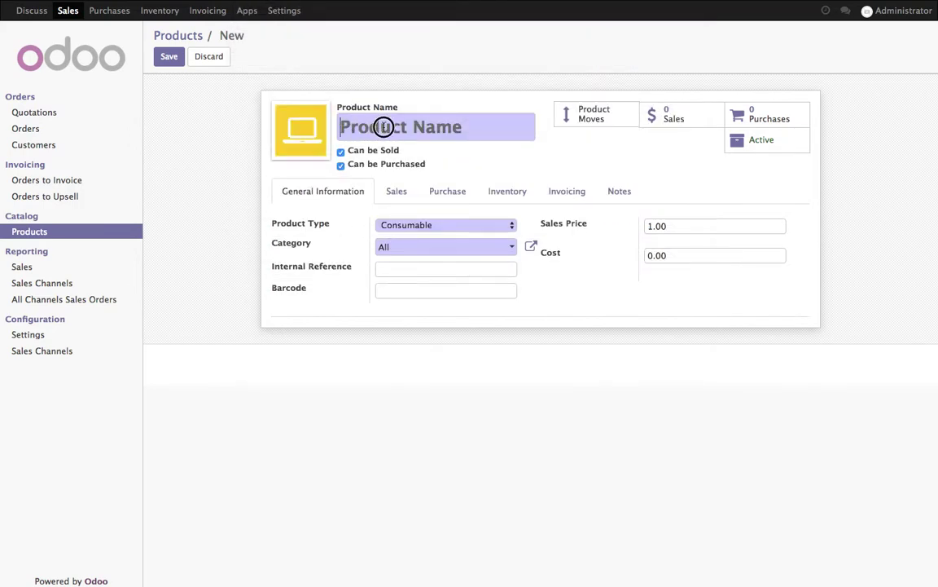
pyautogui.click(384, 127)
pyautogui.write('Laptop')
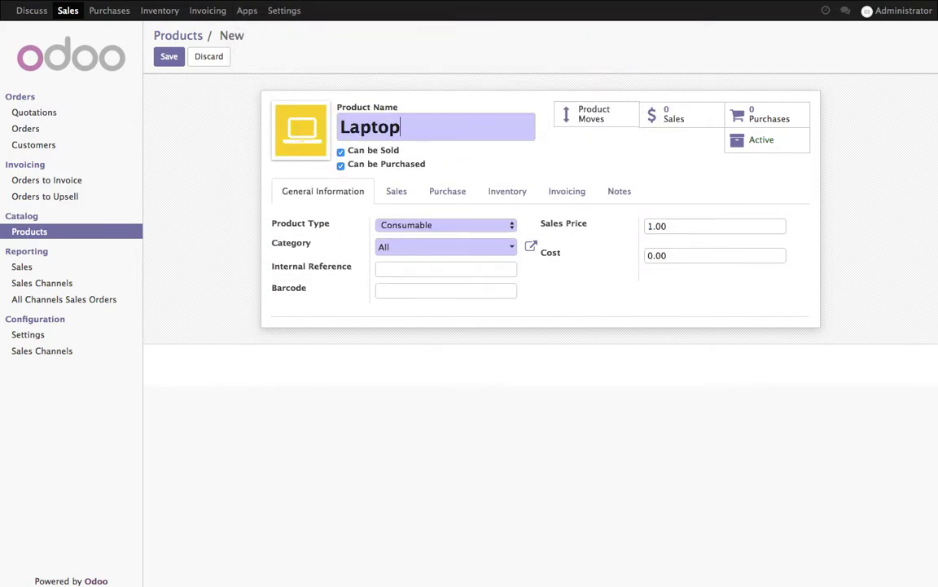
pyautogui.click(417, 231)
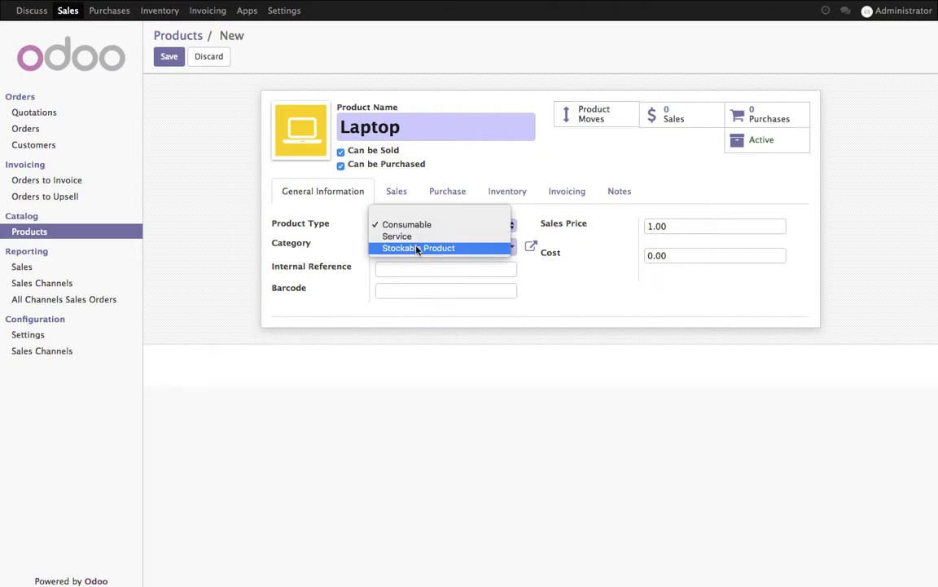
pyautogui.click(416, 249)
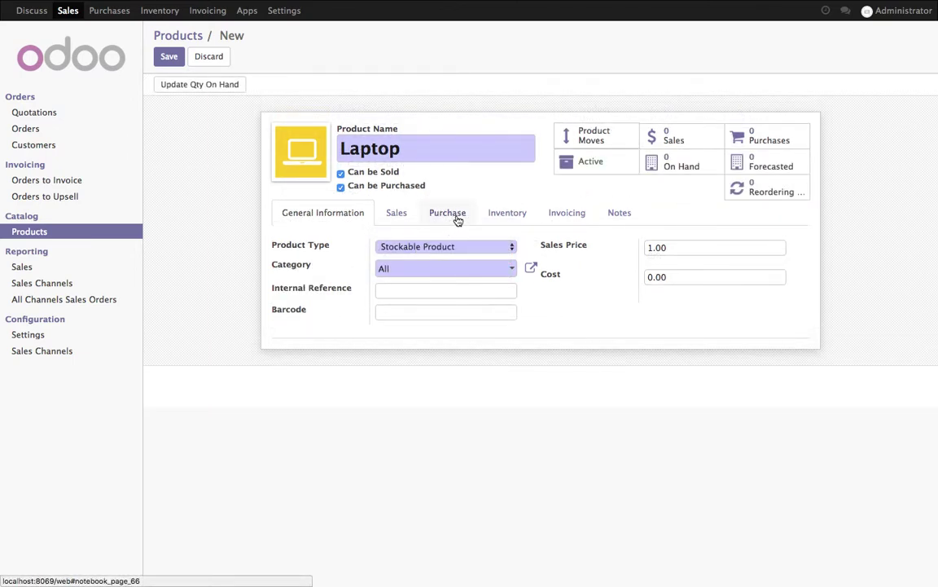
# Enable the Drop Shipping and Make To Order routes, disable Buy, and set the customer lead time to 6 days.
pyautogui.click(499, 215)
pyautogui.click(404, 272)
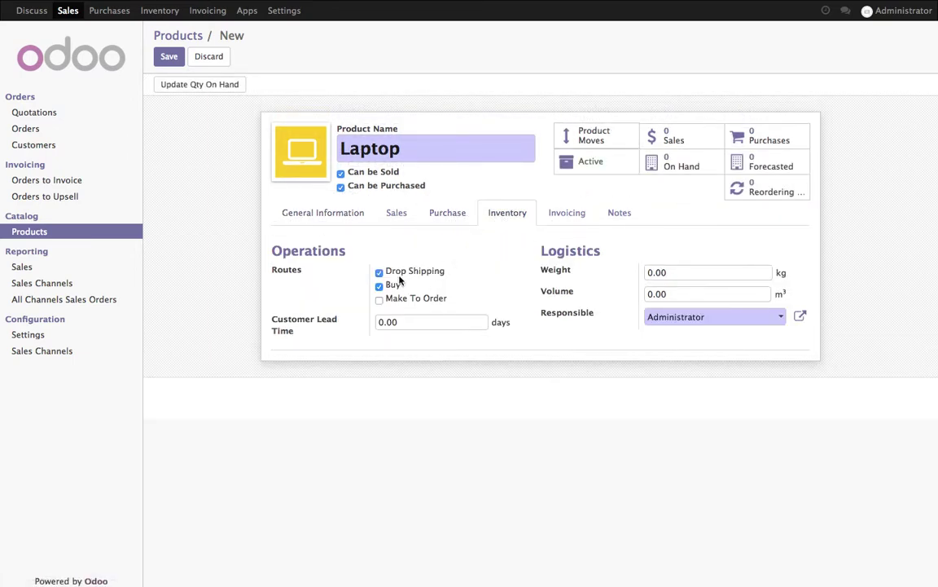
pyautogui.click(389, 285)
pyautogui.click(393, 298)
pyautogui.click(298, 318)
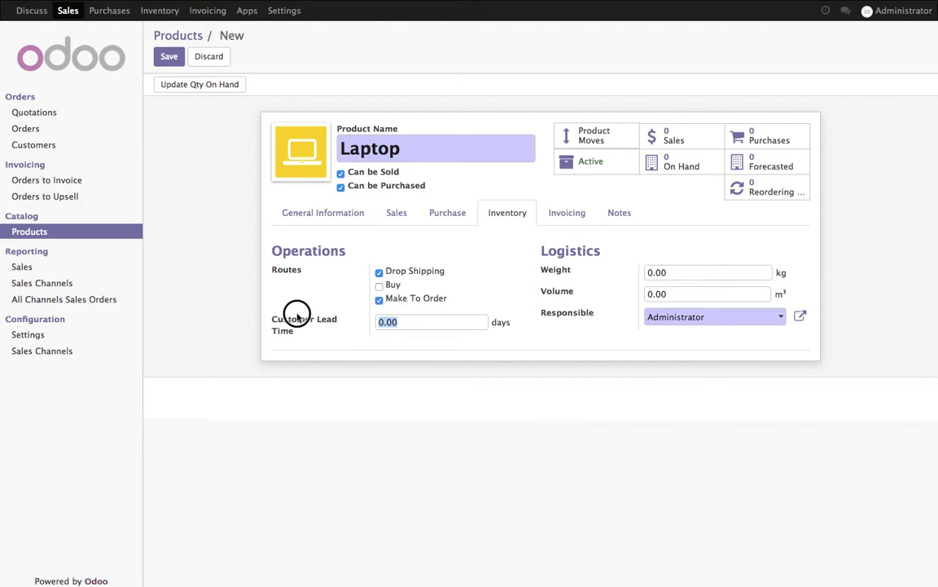
pyautogui.write('6')
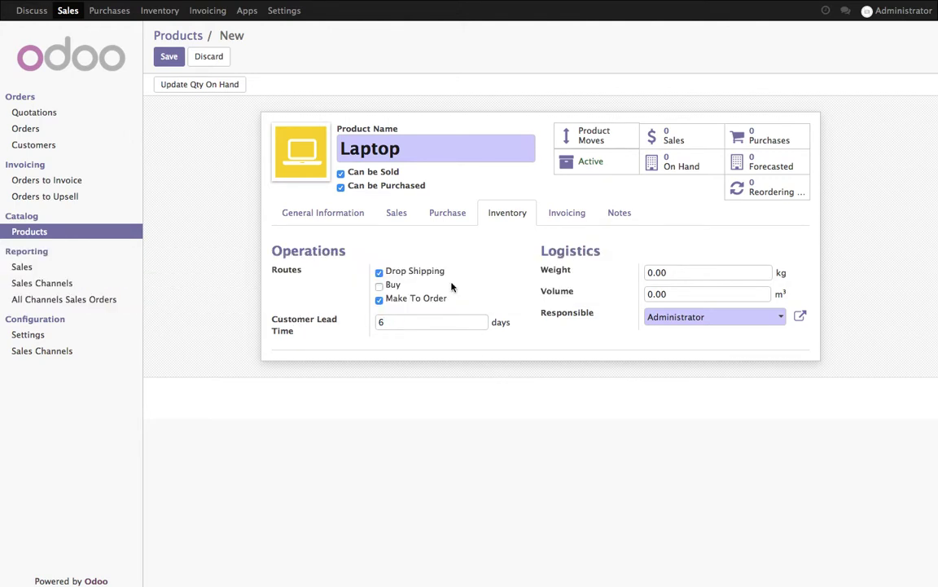
# Start a vendor entry for the Laptop with vendor Default Supplier, minimal quantity 1 and price 750.
pyautogui.click(448, 213)
pyautogui.click(294, 288)
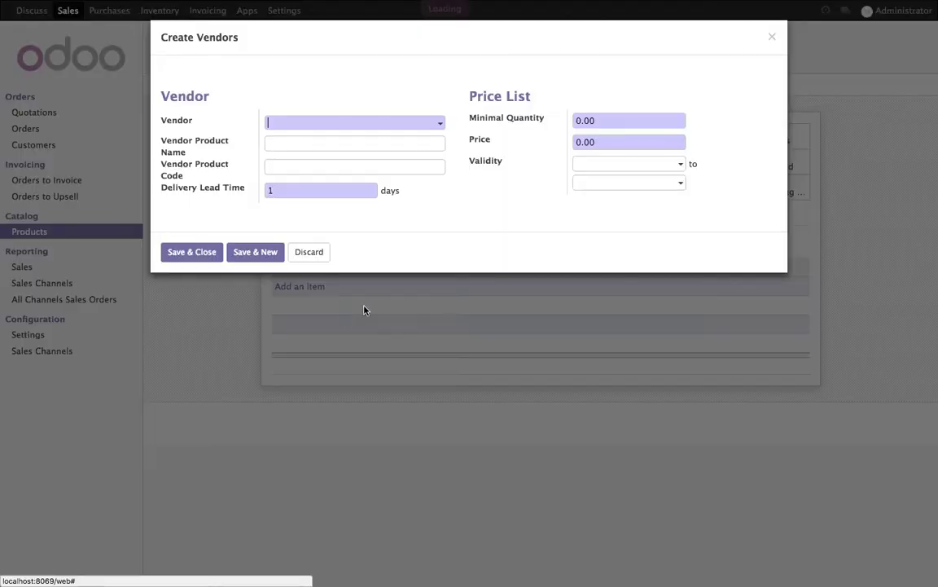
pyautogui.write('Default')
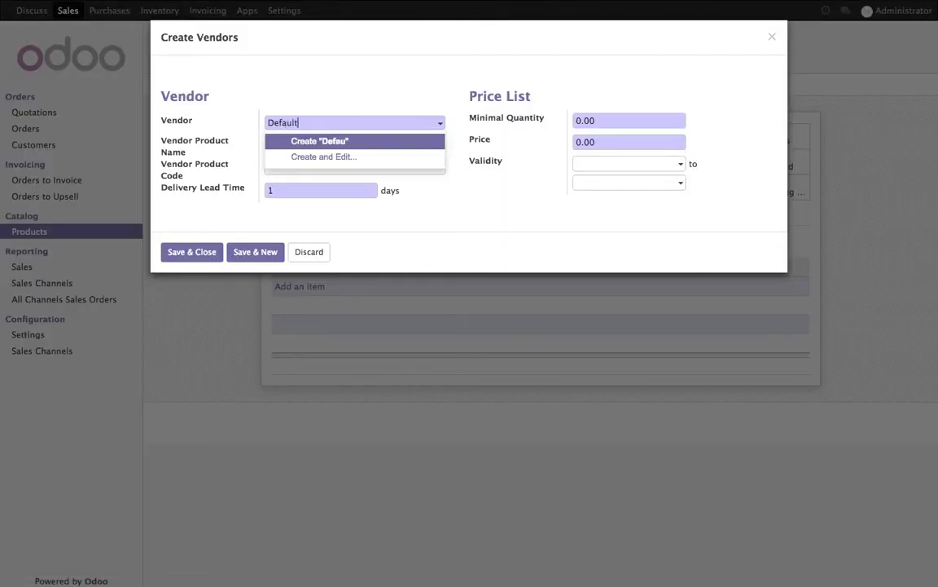
pyautogui.write(' Supplier')
pyautogui.click(637, 119)
pyautogui.write('1')
pyautogui.press('Tab')
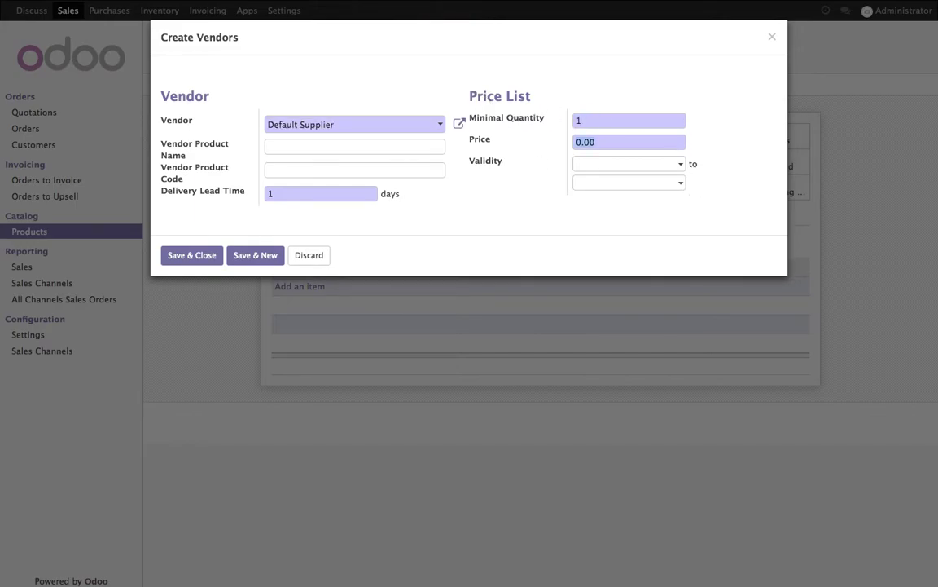
pyautogui.write('750')
# Set Default Supplier's delivery lead time to 5 days and save the vendor entry.
pyautogui.doubleClick(243, 191)
pyautogui.click(282, 193)
pyautogui.press('BackSpace')
pyautogui.write('5')
pyautogui.click(191, 255)
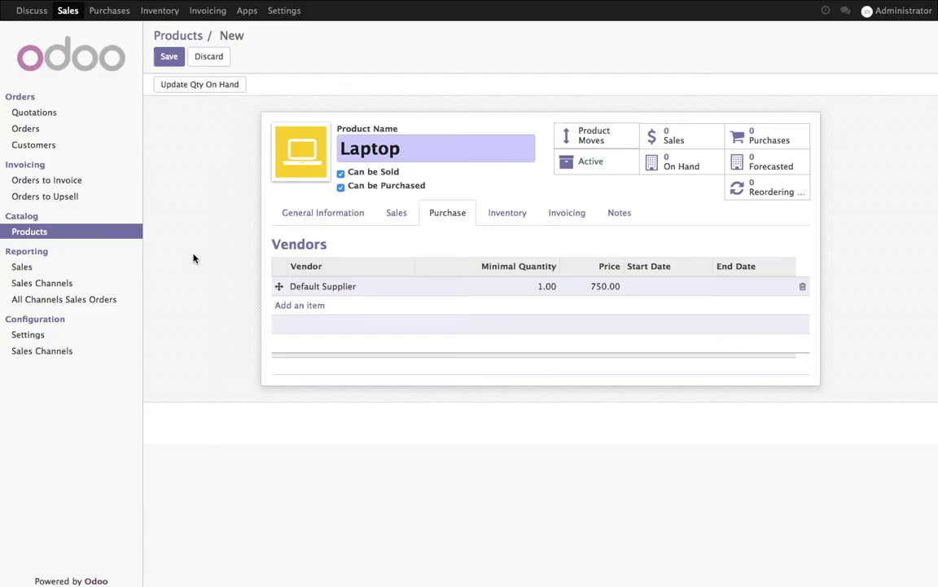
# Start a second vendor entry for the Laptop, creating New Supplier as its vendor.
pyautogui.click(284, 307)
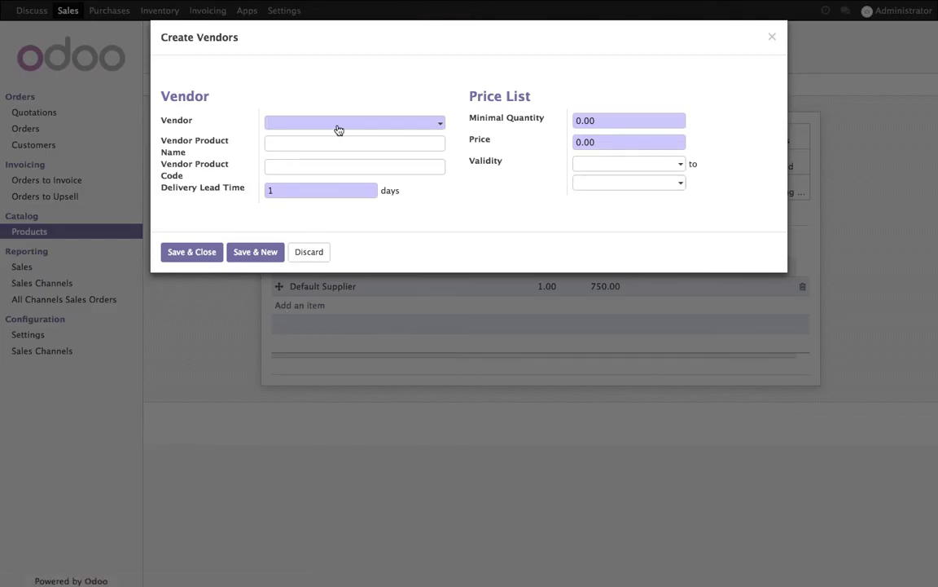
pyautogui.write('NEw')
pyautogui.press('BackSpace')
pyautogui.press('BackSpace')
pyautogui.press('BackSpace')
pyautogui.write('ew Supplier')
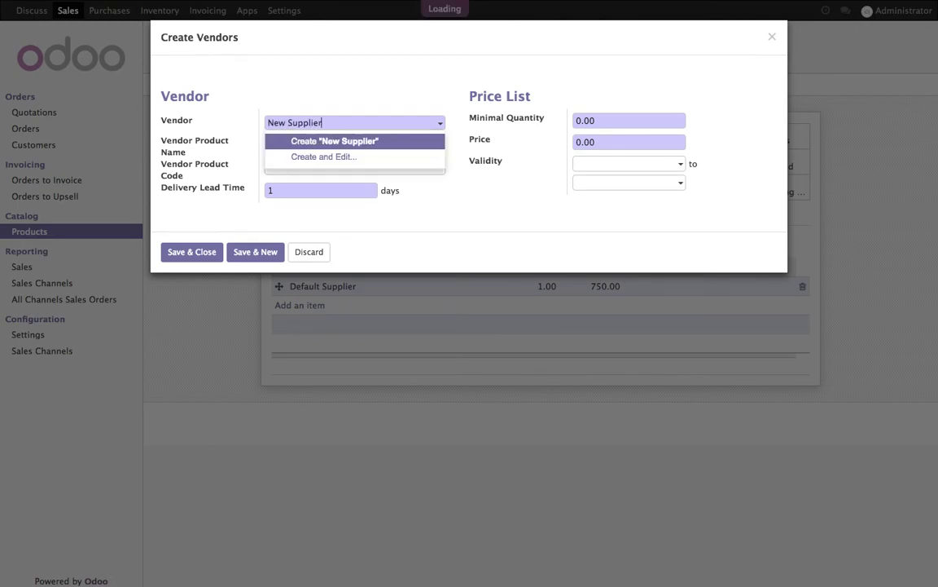
pyautogui.press('Return')
# Set New Supplier's minimal quantity to 1 and price to 760, change its delivery lead time, and save the vendor entry.
pyautogui.click(621, 119)
pyautogui.write('1')
pyautogui.press('Tab')
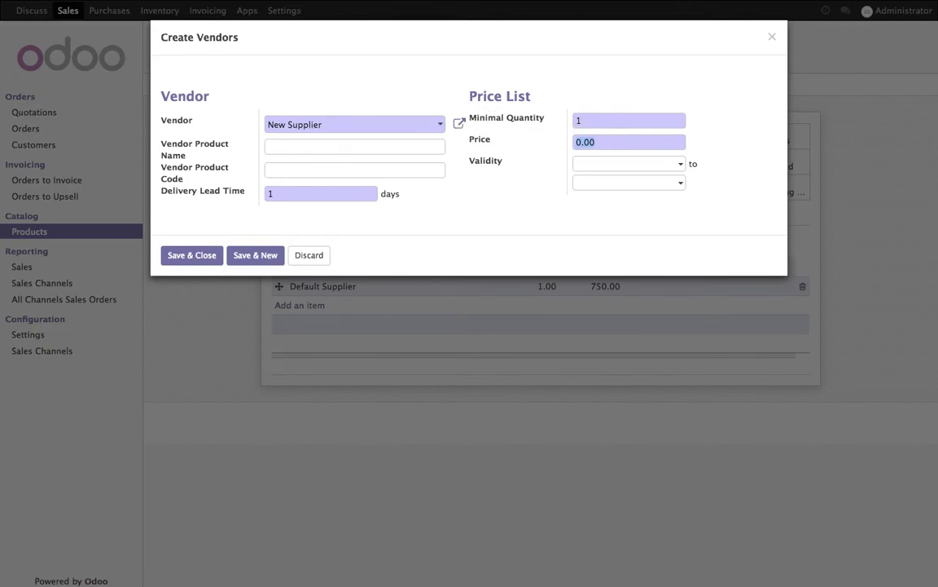
pyautogui.write('760')
pyautogui.click(227, 186)
pyautogui.press('BackSpace')
pyautogui.moveTo(205, 159)
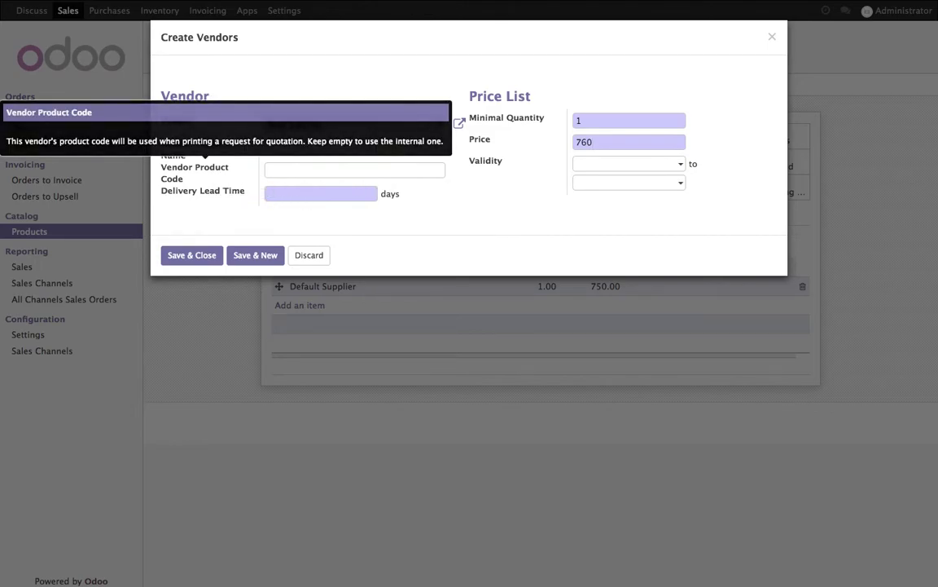
pyautogui.click(195, 255)
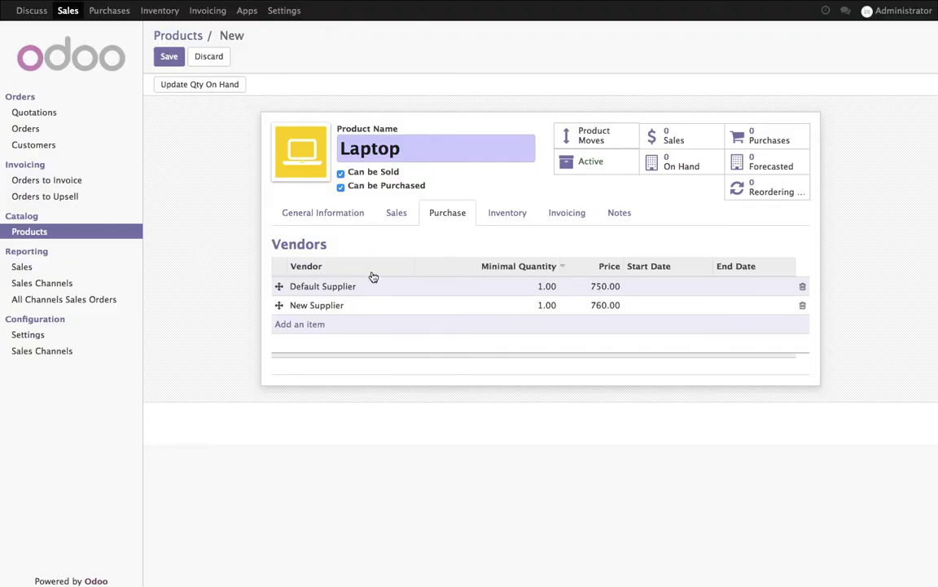
# Set the Laptop's sales price to 1000 and cost to 750, and save the product.
pyautogui.click(398, 216)
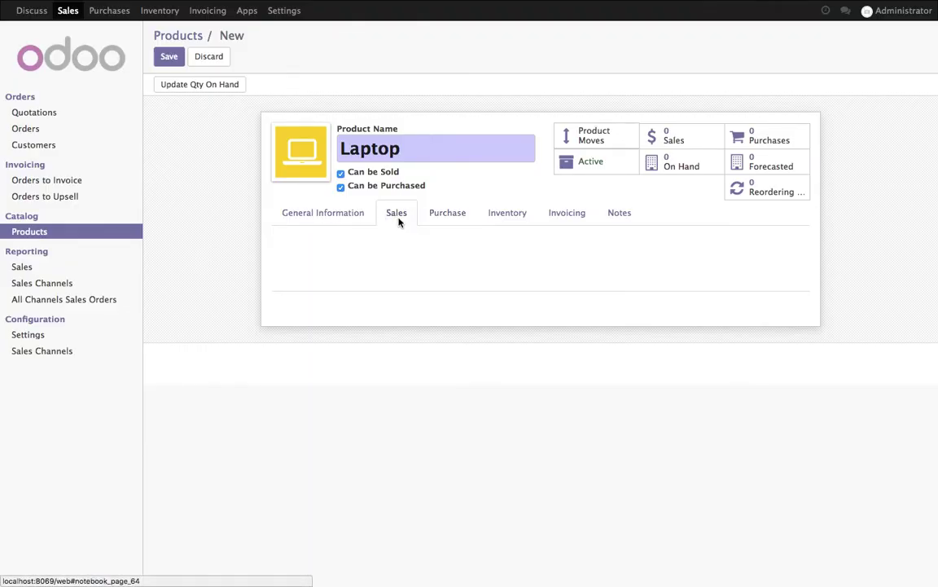
pyautogui.click(346, 215)
pyautogui.click(674, 250)
pyautogui.write('1000')
pyautogui.click(667, 277)
pyautogui.click(580, 273)
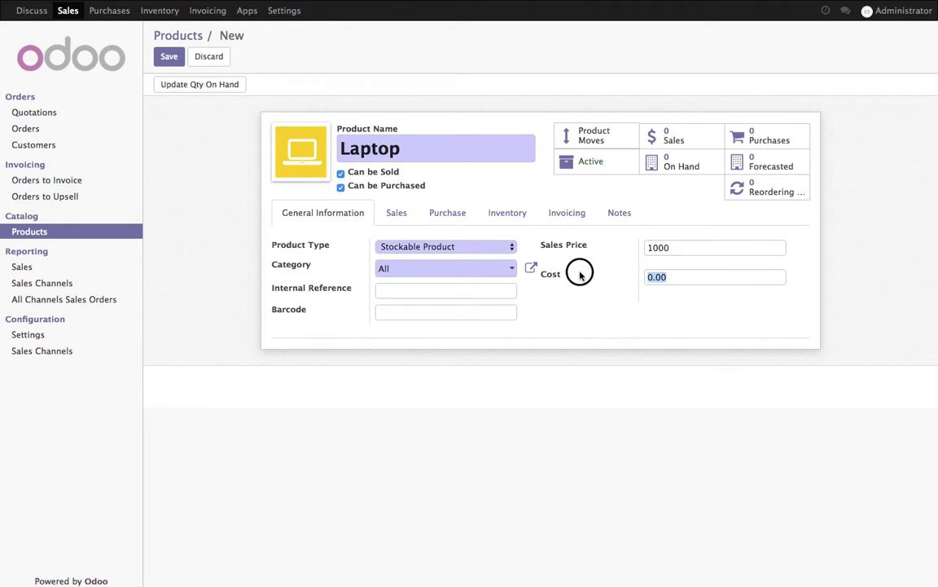
pyautogui.write('750')
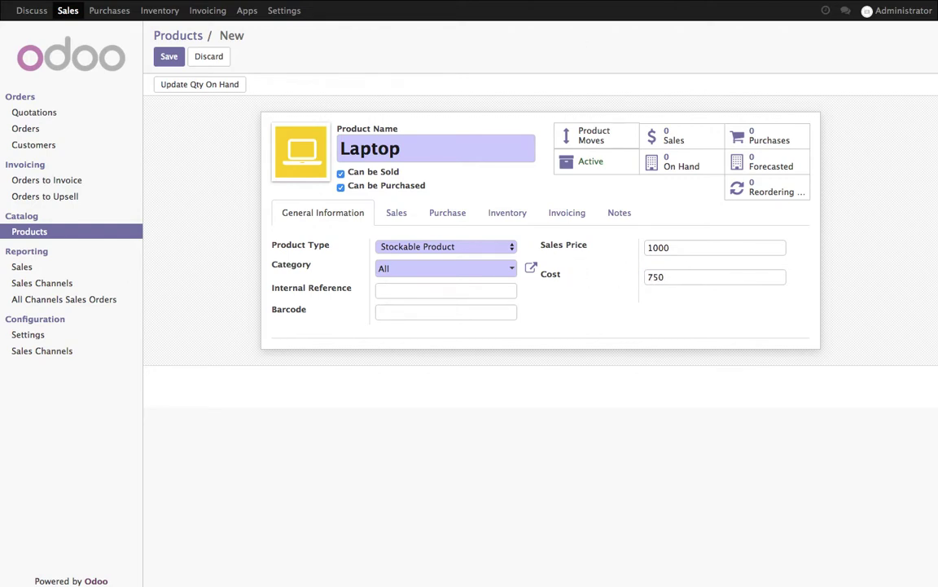
pyautogui.click(540, 330)
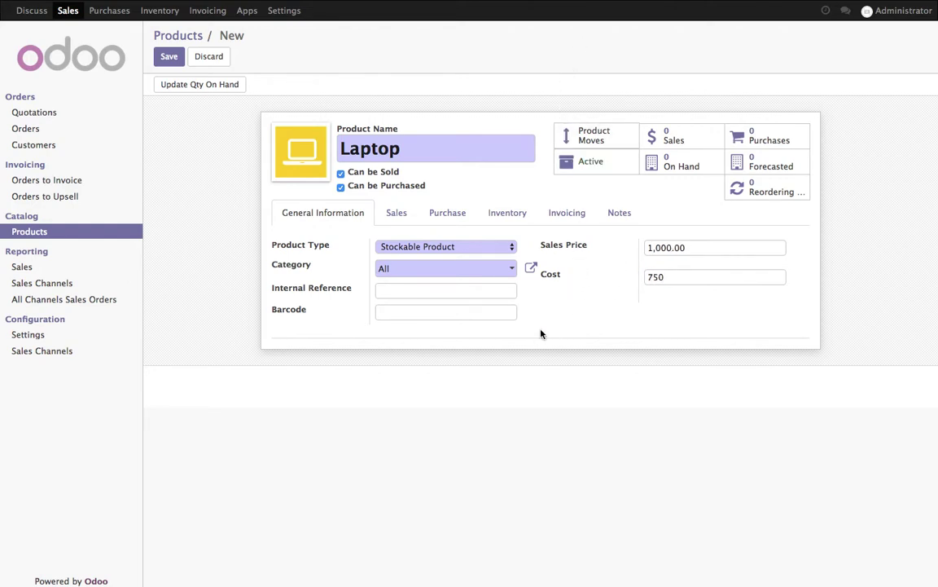
pyautogui.click(169, 59)
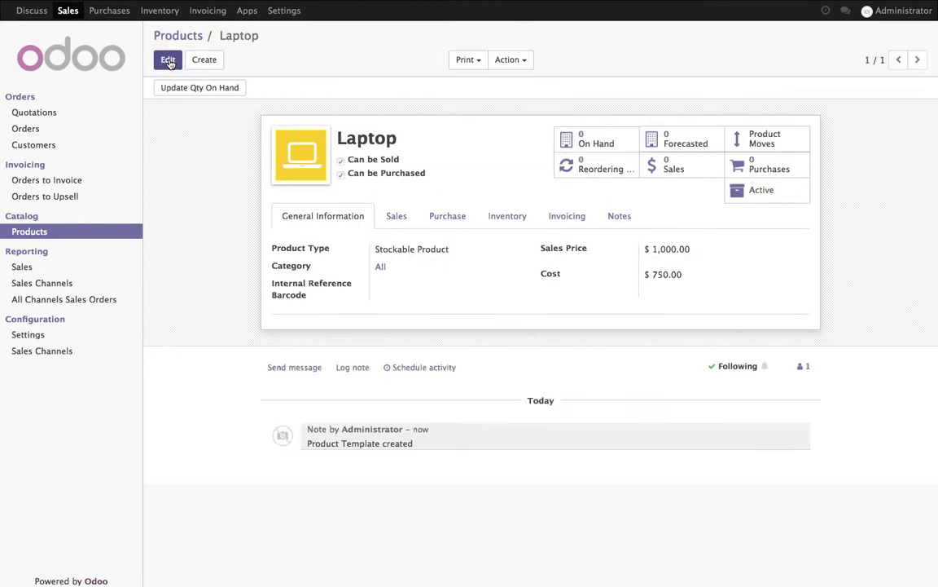
# Edit the Laptop to use Tax 15.00% for both customer taxes and vendor taxes, and save the product.
pyautogui.click(168, 63)
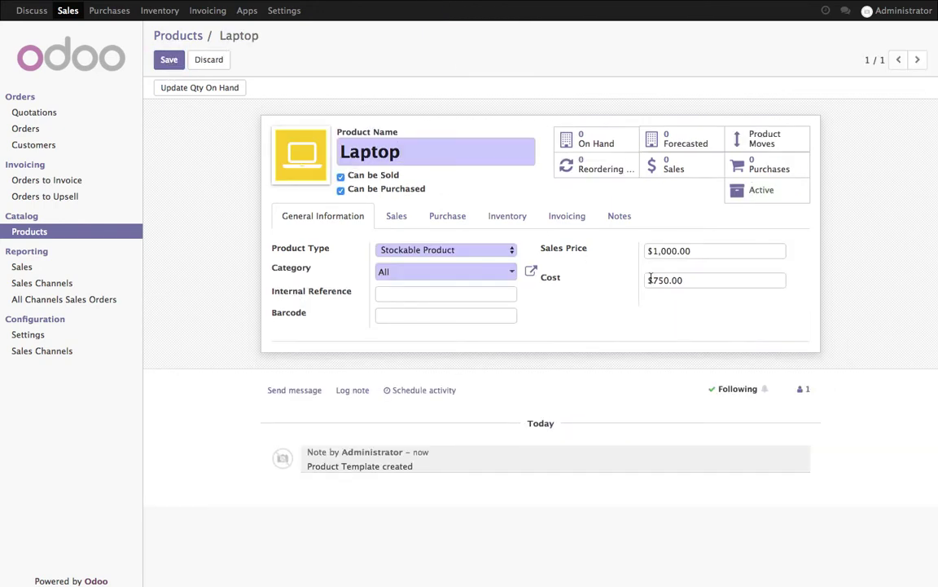
pyautogui.click(453, 221)
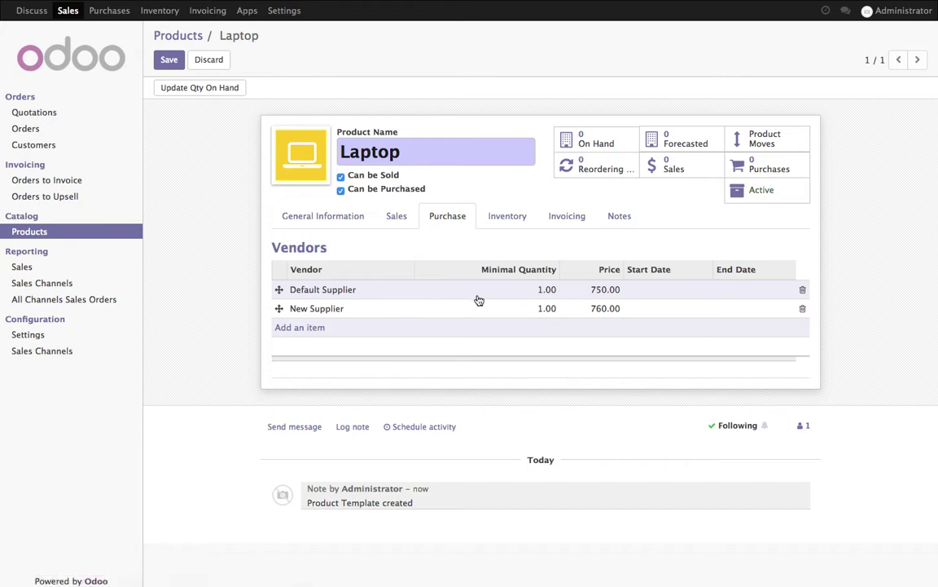
pyautogui.click(503, 227)
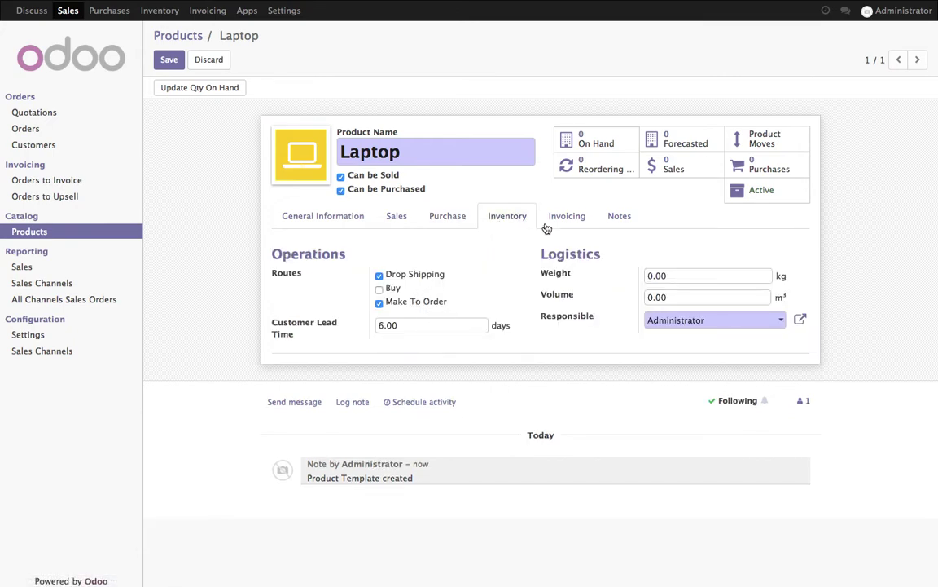
pyautogui.click(558, 221)
pyautogui.click(434, 278)
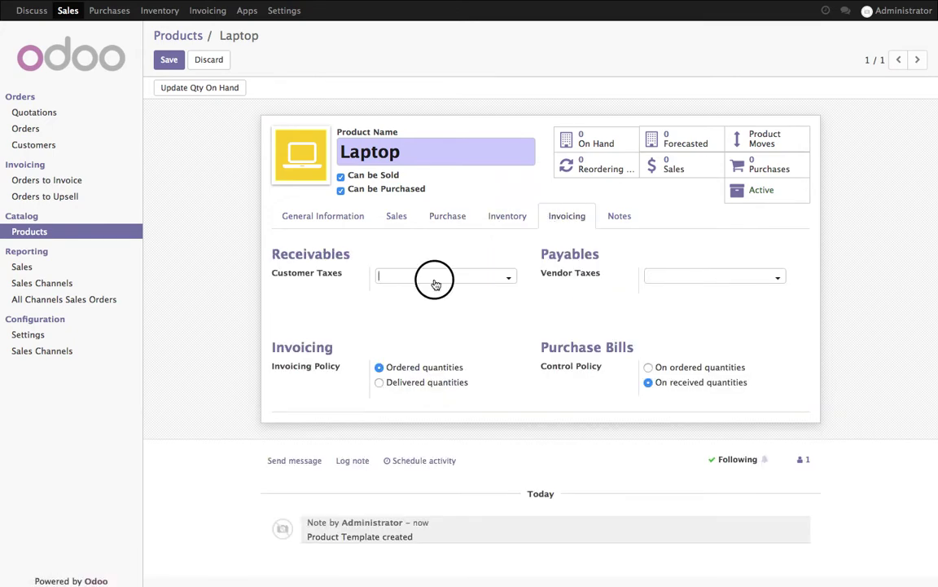
pyautogui.click(415, 293)
pyautogui.click(652, 278)
pyautogui.click(670, 293)
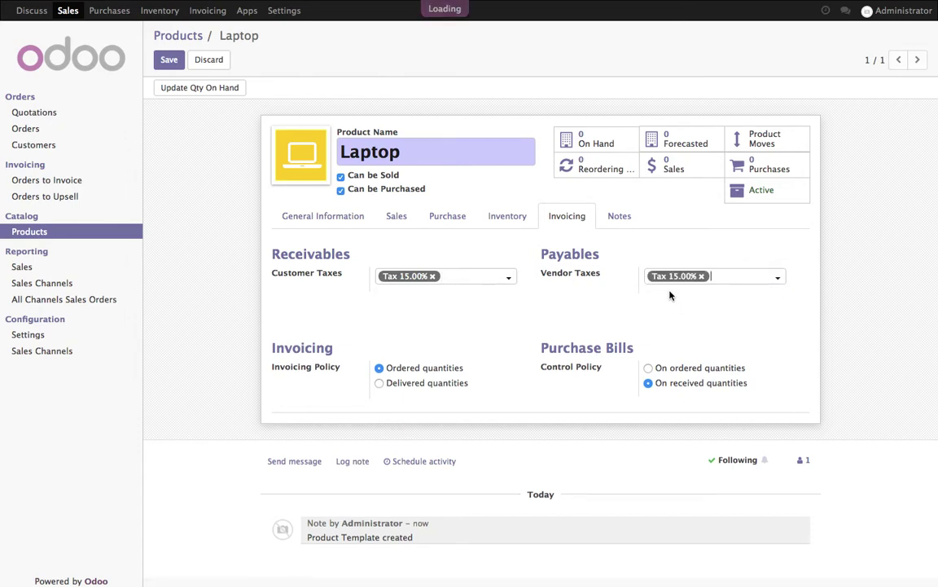
pyautogui.click(169, 61)
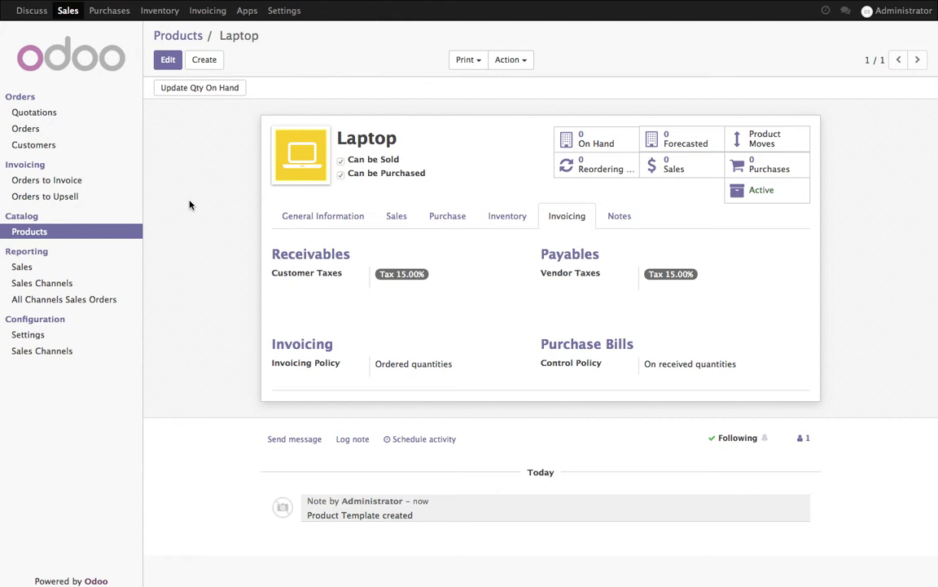
# Create a new sales quotation and assign it to a newly created customer called Customer.
pyautogui.click(68, 12)
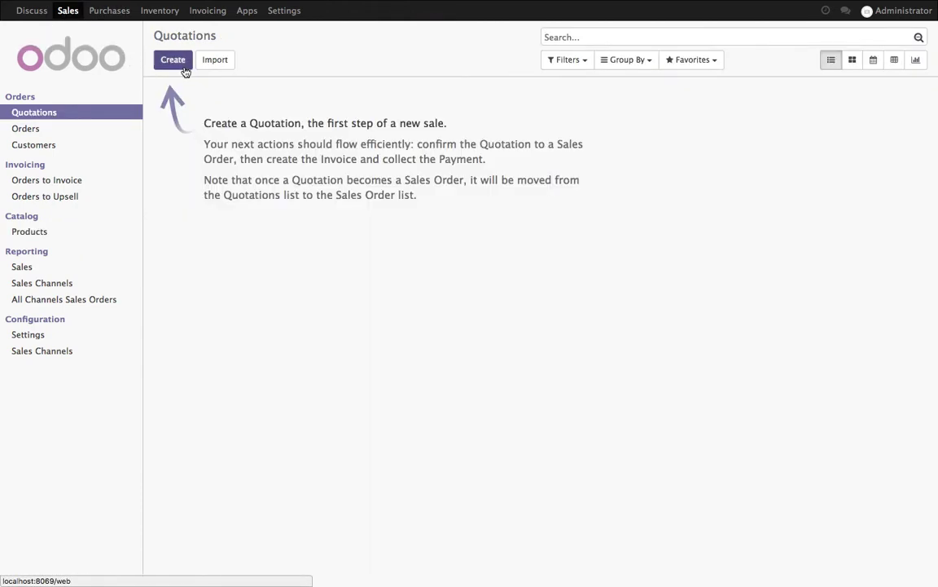
pyautogui.click(184, 69)
pyautogui.click(472, 175)
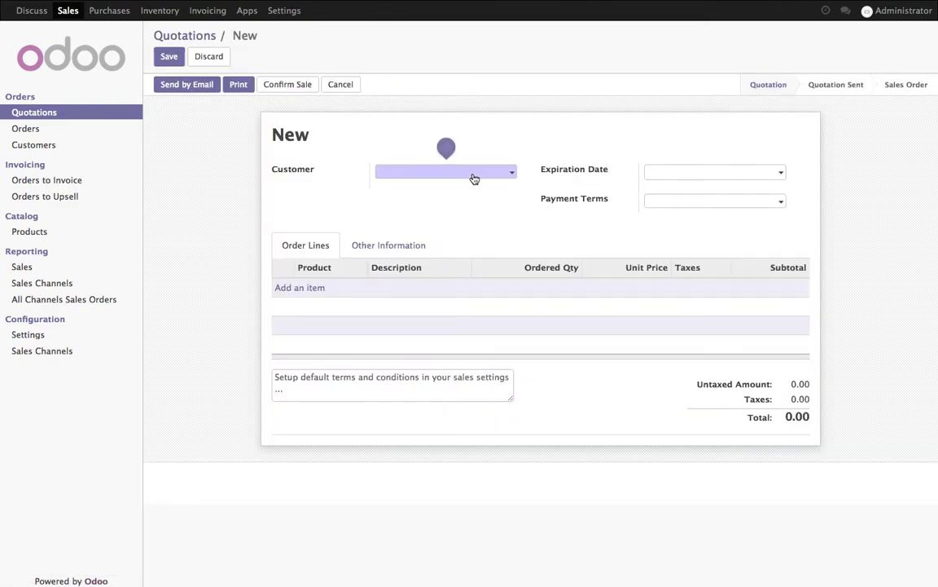
pyautogui.write('C')
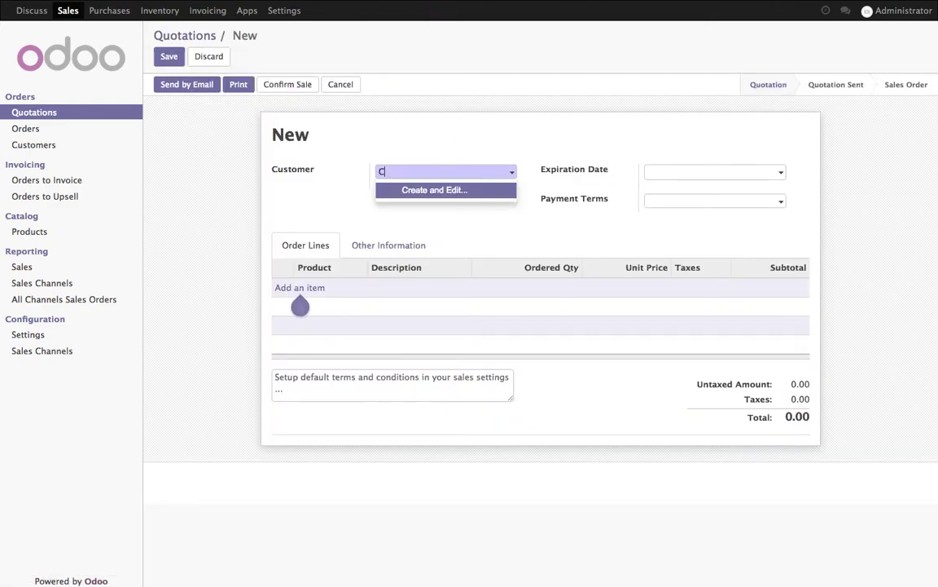
pyautogui.write('ustomer')
pyautogui.press('Return')
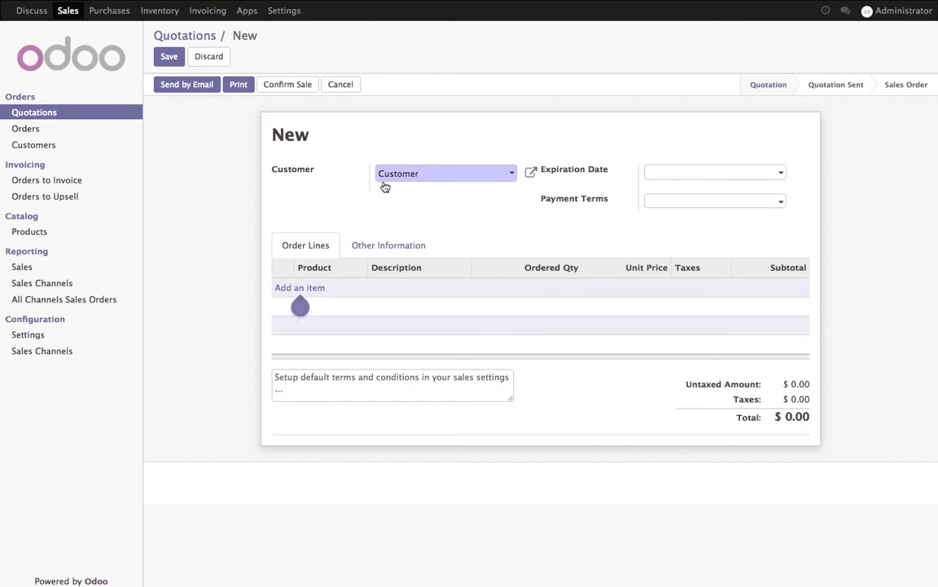
# Add an order line for 3 Laptops to the quotation and save it.
pyautogui.click(316, 289)
pyautogui.click(340, 291)
pyautogui.click(346, 308)
pyautogui.click(512, 220)
pyautogui.click(497, 287)
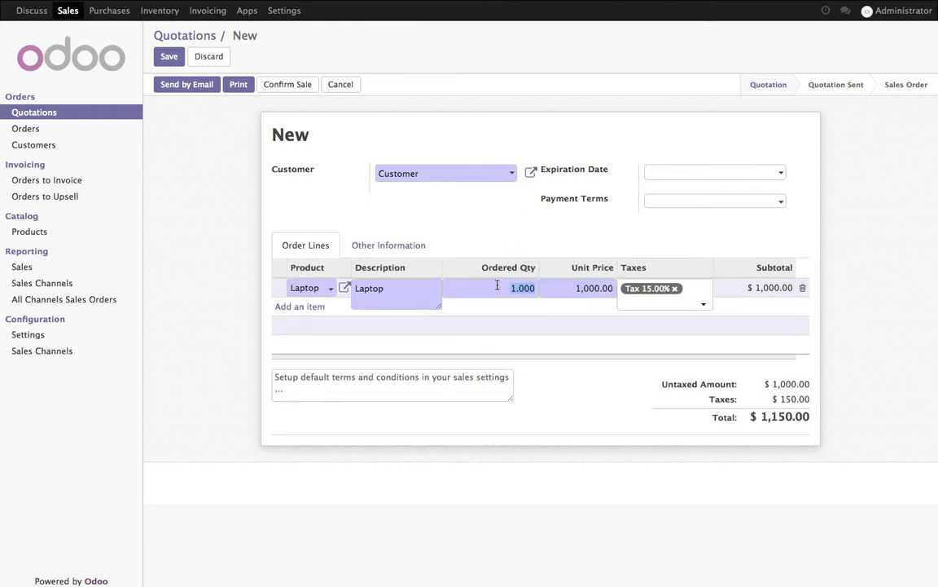
pyautogui.write('3')
pyautogui.click(517, 251)
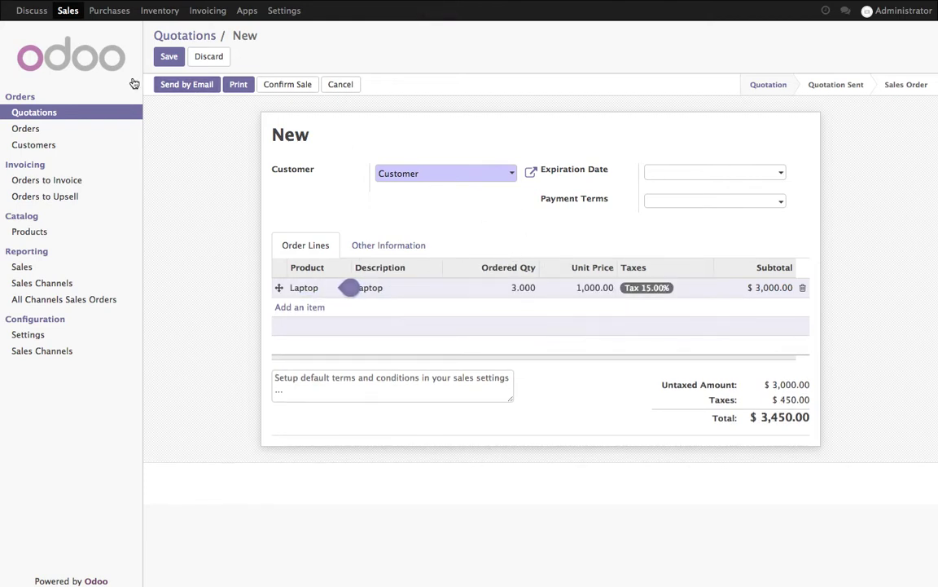
pyautogui.click(169, 61)
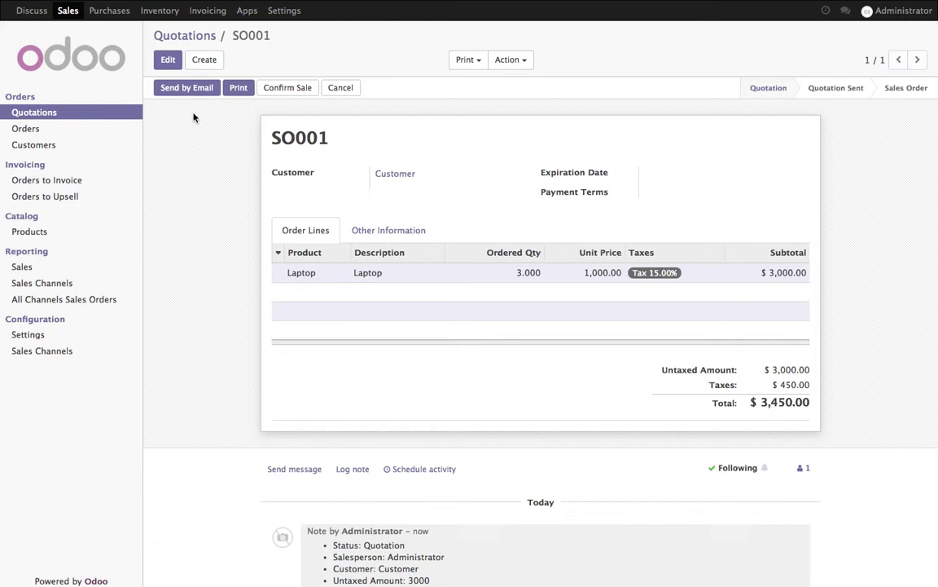
# Confirm the sale SO001, and confirm the purchase order PO00001 generated for Default Supplier.
pyautogui.click(293, 91)
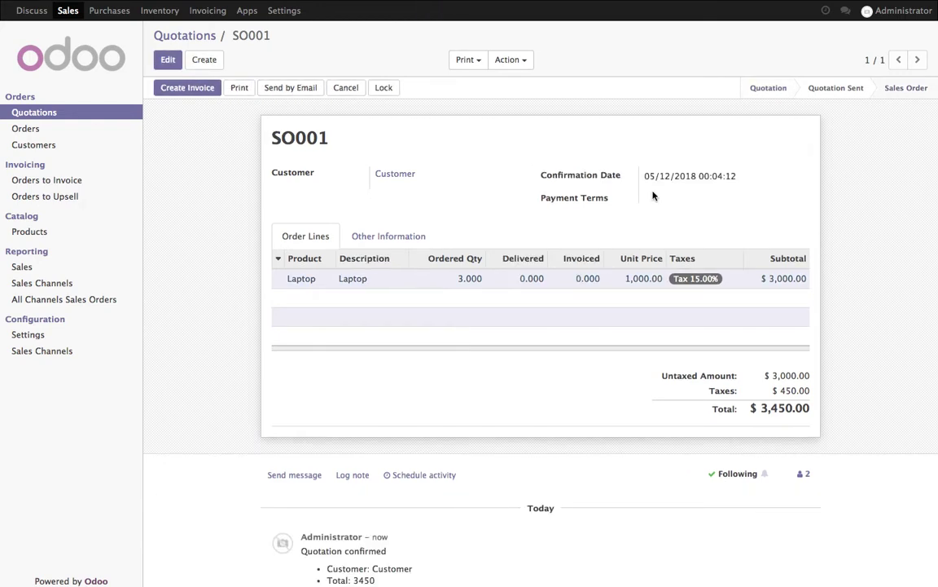
pyautogui.click(121, 18)
pyautogui.click(299, 114)
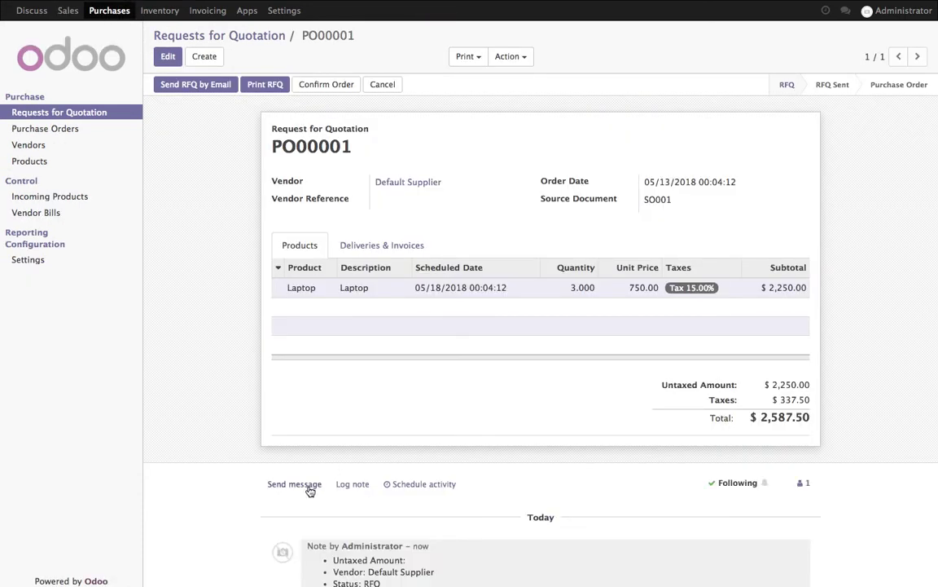
pyautogui.click(352, 484)
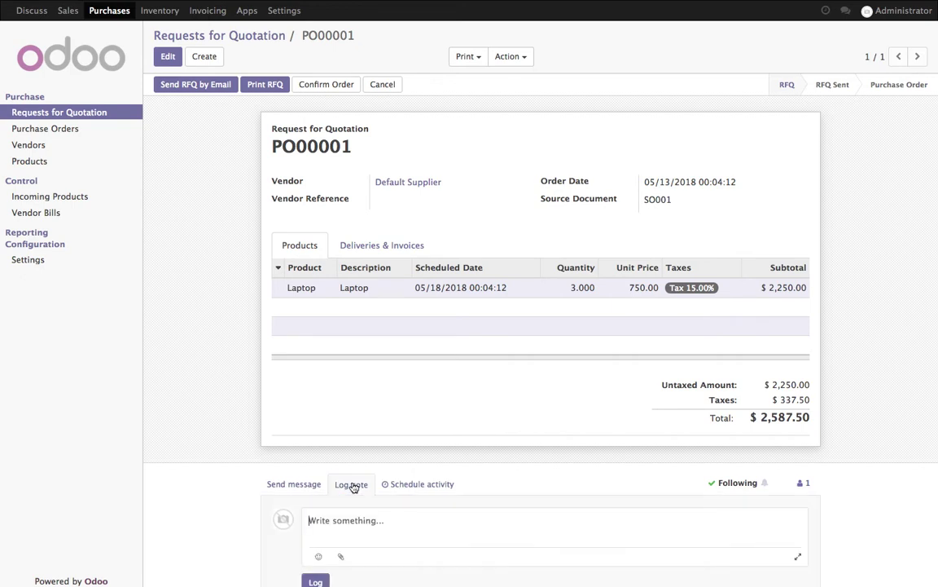
pyautogui.scroll(-2, 350, 512)
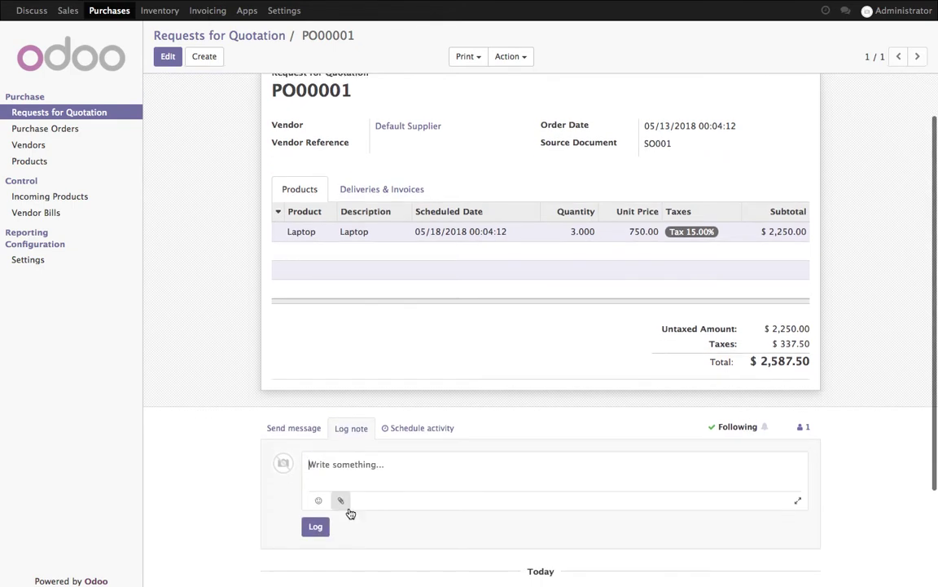
pyautogui.scroll(2, 221, 184)
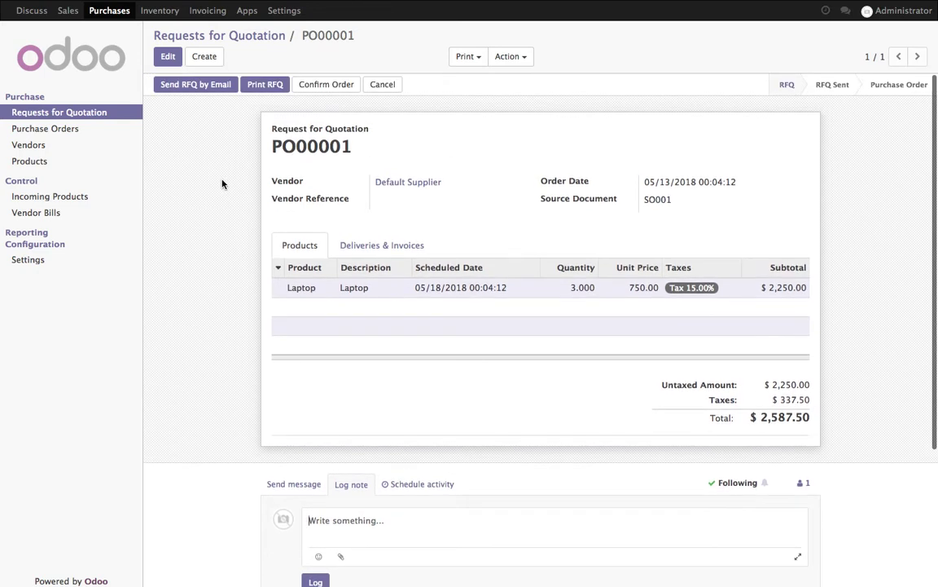
pyautogui.click(314, 88)
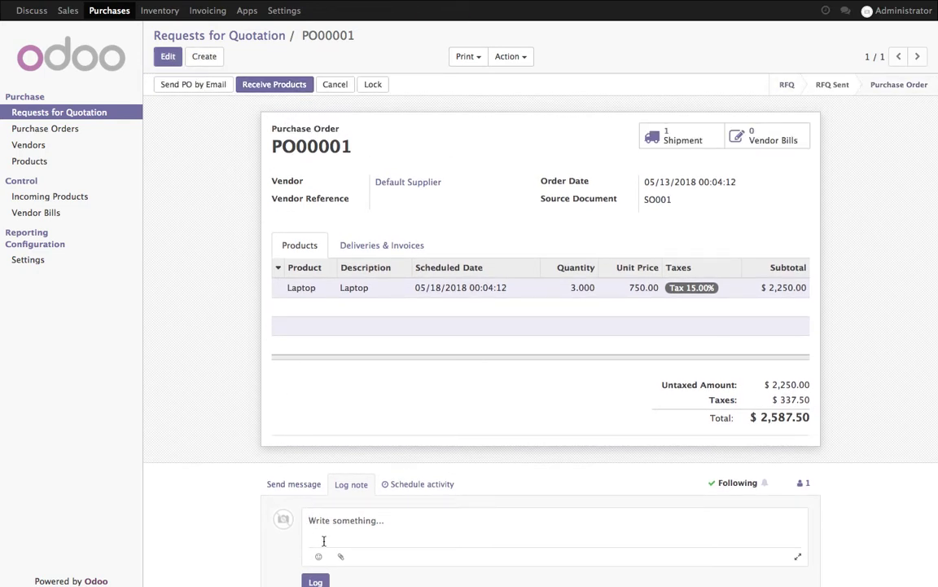
# Log the note "supplier confirm the order, but after 1 day re reject to delivery due to some incident." on purchase order PO00001.
pyautogui.write('supplier confirm the')
pyautogui.press('BackSpace')
pyautogui.press('BackSpace')
pyautogui.press('BackSpace')
pyautogui.write('der, but sfter 1 day re rejecter 1')
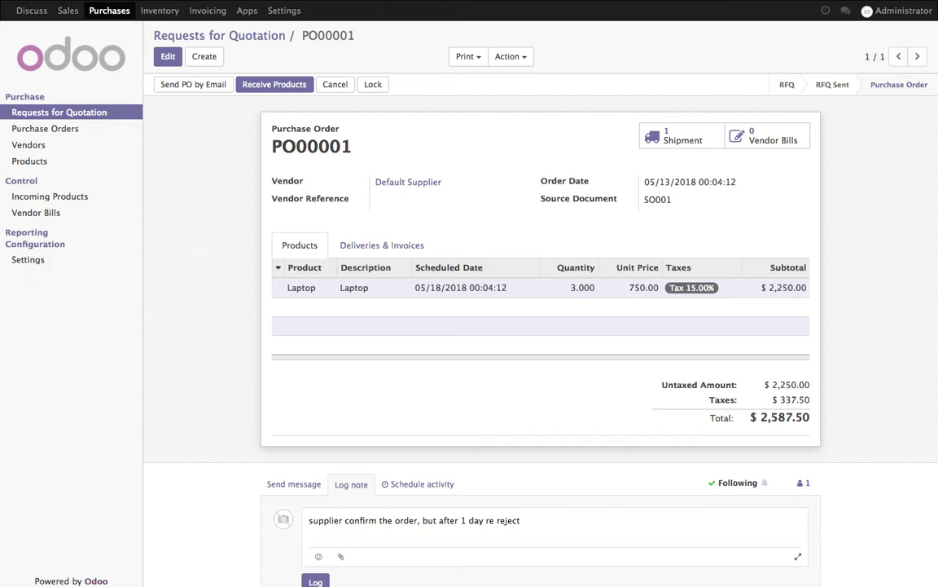
pyautogui.write('delivery due to some')
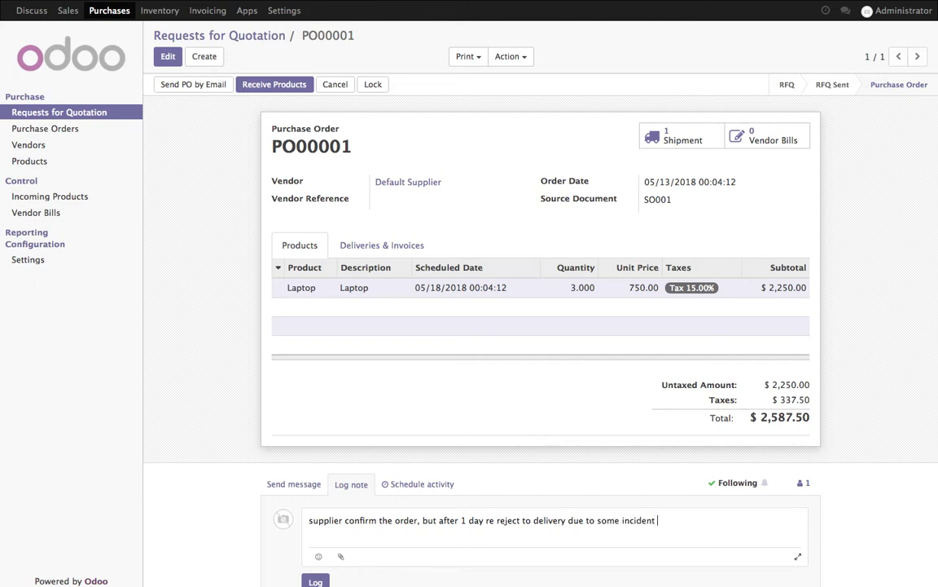
pyautogui.write('incident.')
pyautogui.hotkey('ctrl', 'Return')
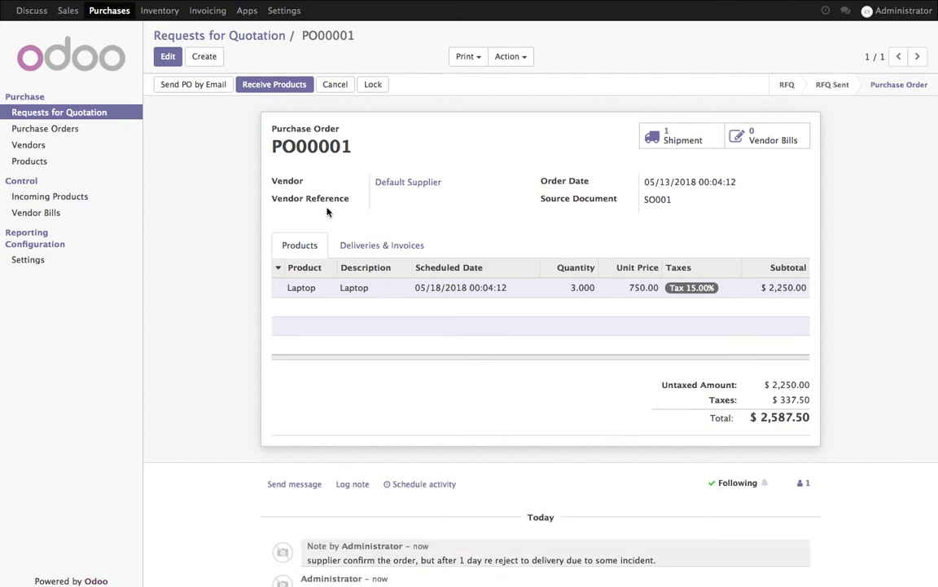
# Cancel purchase order PO00001 and check the status of its shipment.
pyautogui.click(339, 87)
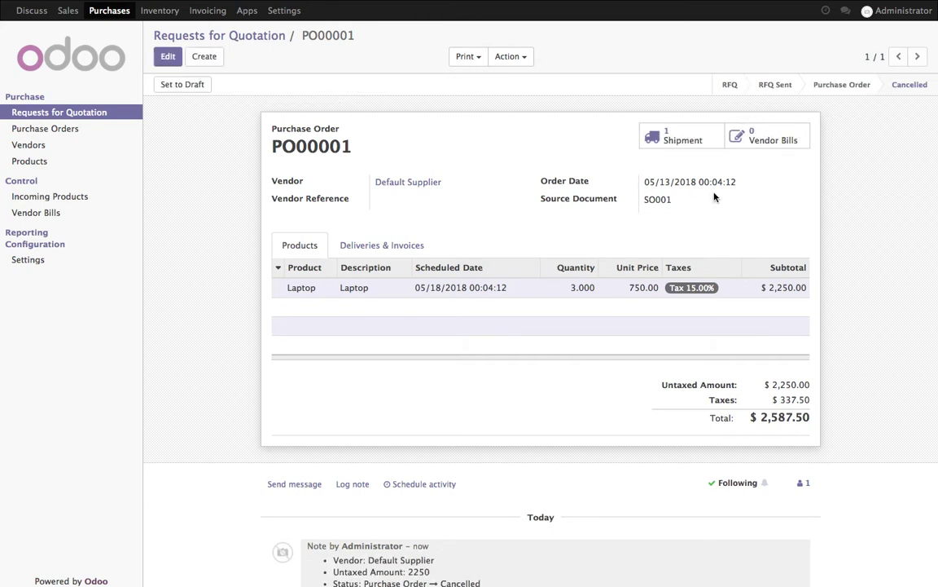
pyautogui.click(703, 147)
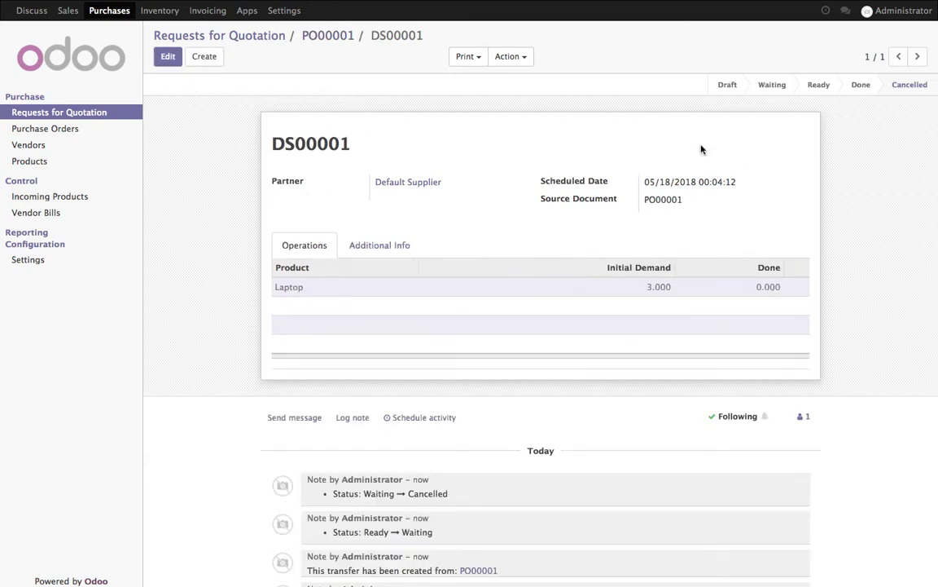
pyautogui.click(334, 37)
pyautogui.click(252, 37)
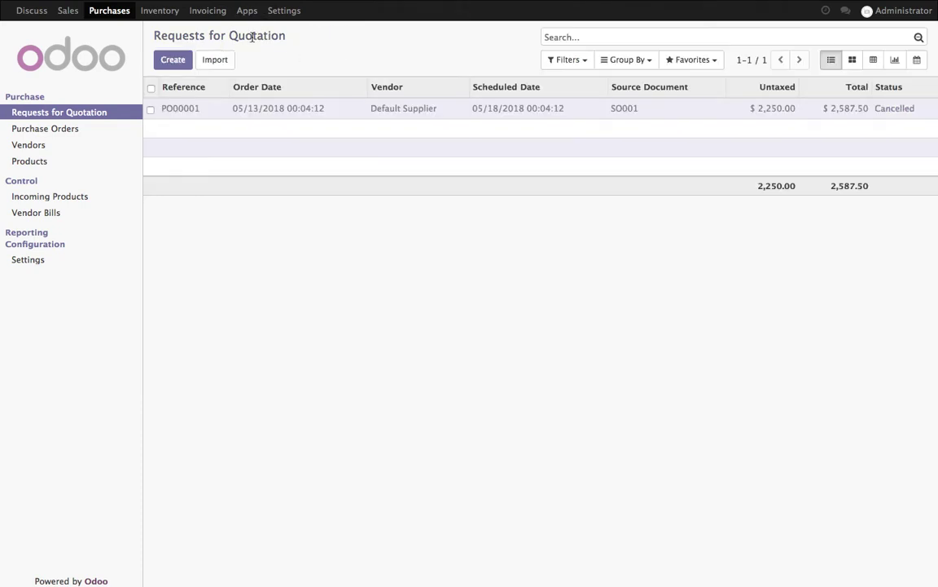
# Check the status of the delivery linked to sales order SO001 and return to the order.
pyautogui.click(68, 12)
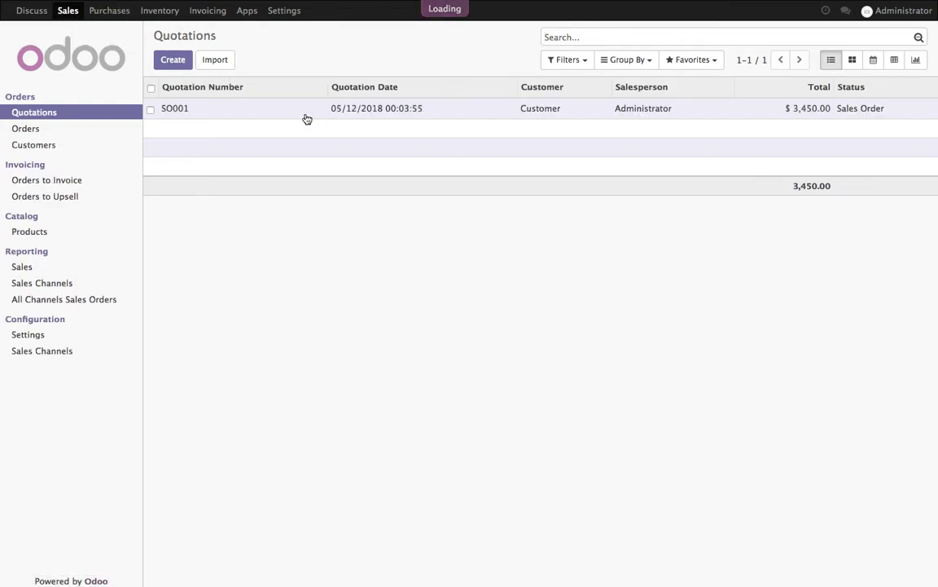
pyautogui.click(306, 116)
pyautogui.click(767, 140)
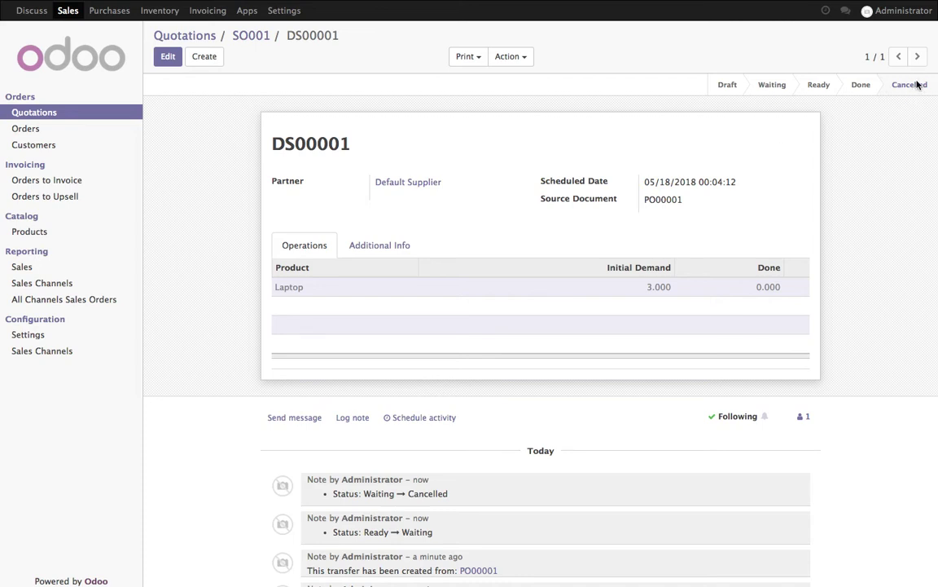
pyautogui.click(238, 36)
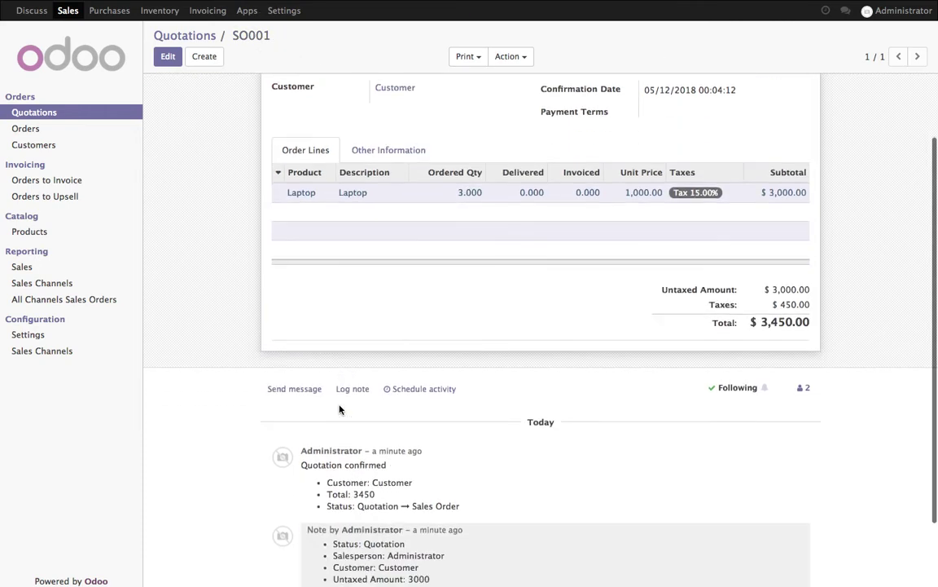
# Log the note "our delivery also got canceled, as it is cross dock" on sales order SO001.
pyautogui.click(349, 391)
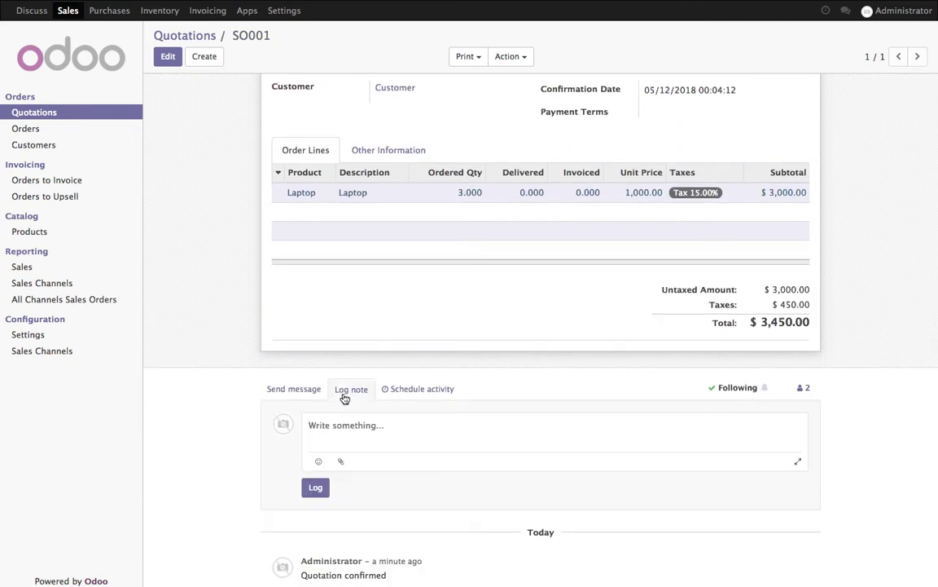
pyautogui.write('our delovery')
pyautogui.press('BackSpace')
pyautogui.write('y also got canceled, as it i')
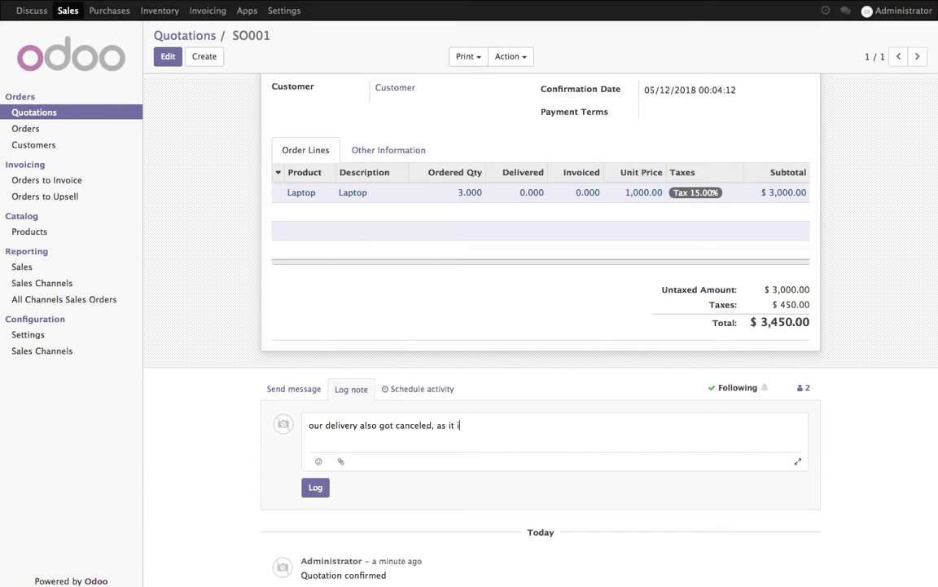
pyautogui.write('dock')
pyautogui.click(315, 487)
# Log a second note on sales order SO001 reading "lets, buy from different supplier.".
pyautogui.scroll(2, 366, 408)
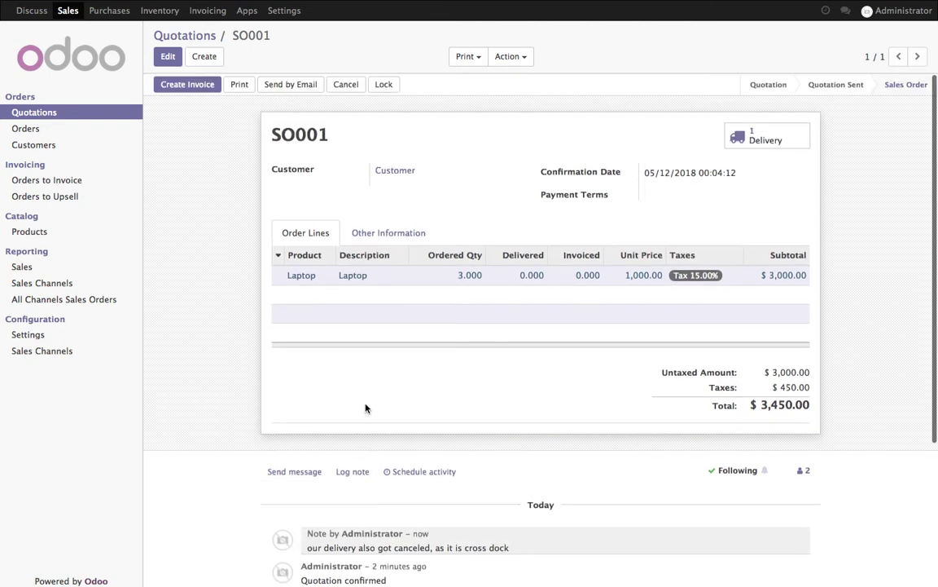
pyautogui.click(351, 474)
pyautogui.write('lets, bu')
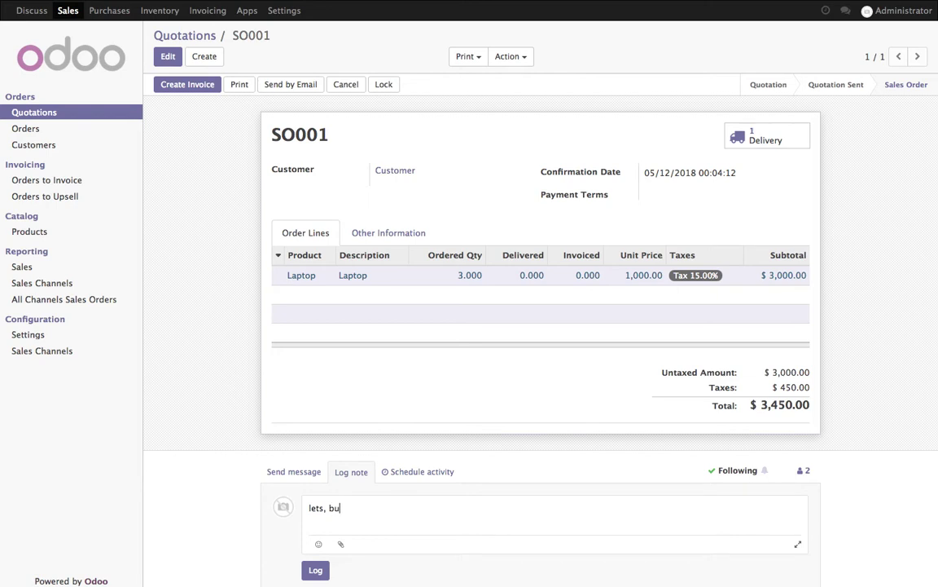
pyautogui.write('y from differnt')
pyautogui.write('r.')
pyautogui.click(437, 525)
pyautogui.click(384, 509)
pyautogui.press('BackSpace')
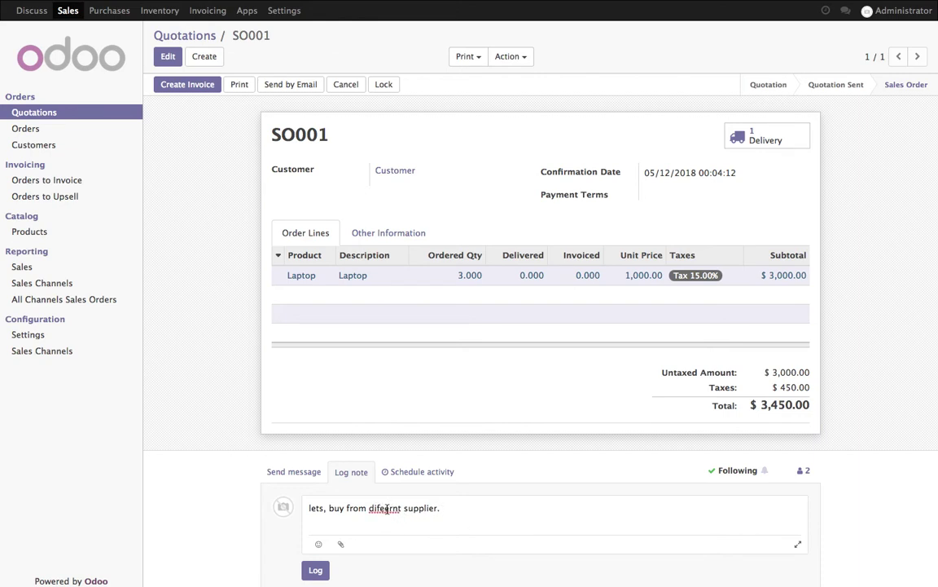
pyautogui.doubleClick(385, 507)
pyautogui.write('different')
pyautogui.click(315, 569)
# Cancel sales order SO001 and set it back to a quotation.
pyautogui.click(346, 85)
pyautogui.click(209, 88)
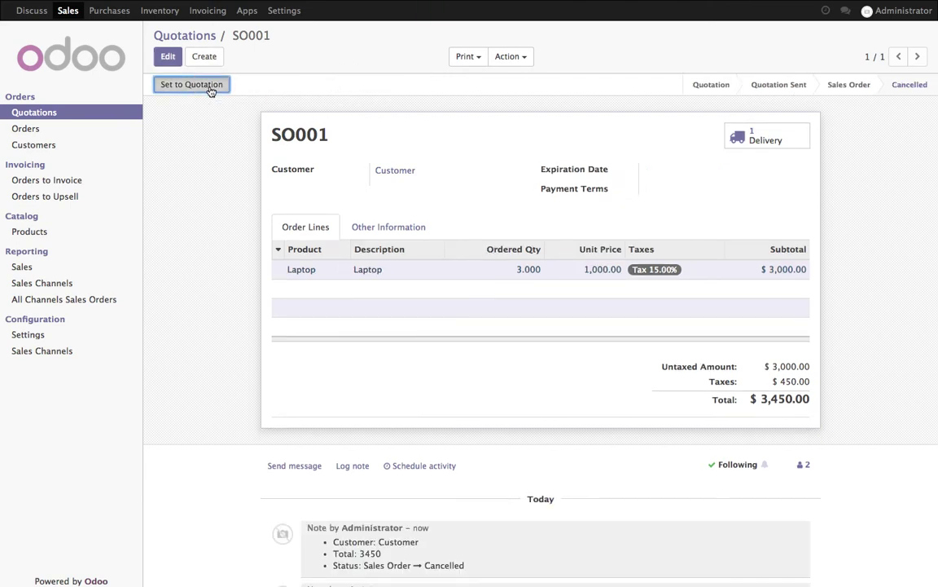
# Move New Supplier above Default Supplier in the Laptop product's vendor list and save the product.
pyautogui.click(73, 232)
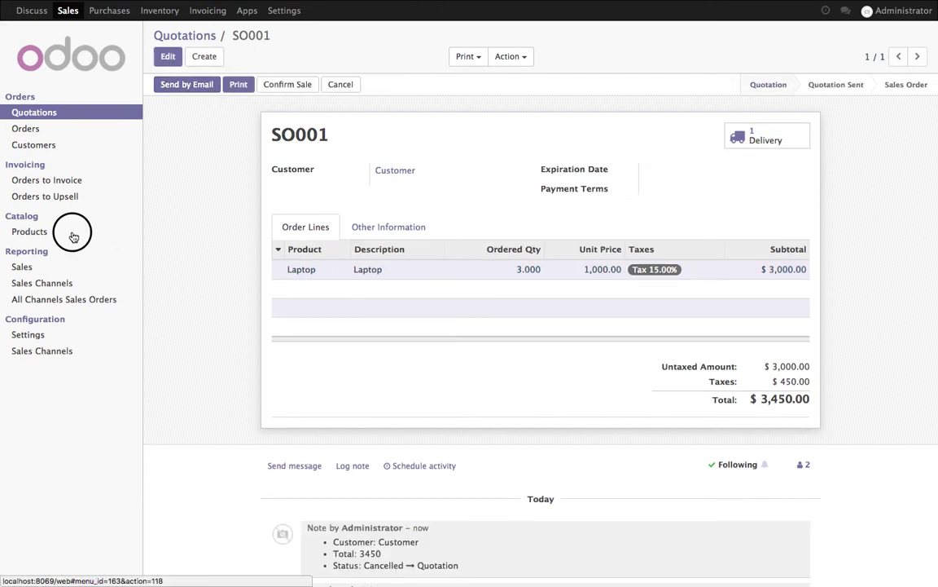
pyautogui.click(227, 141)
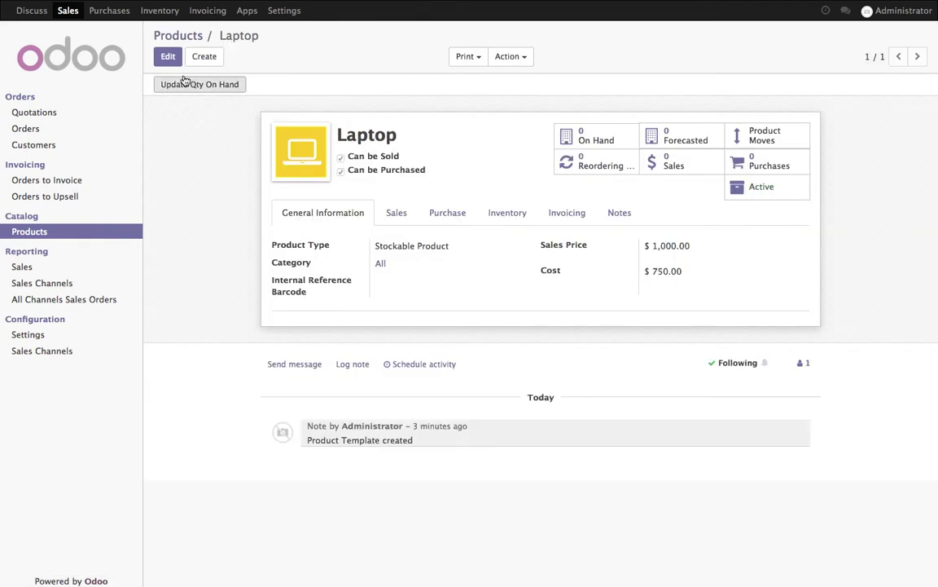
pyautogui.click(163, 56)
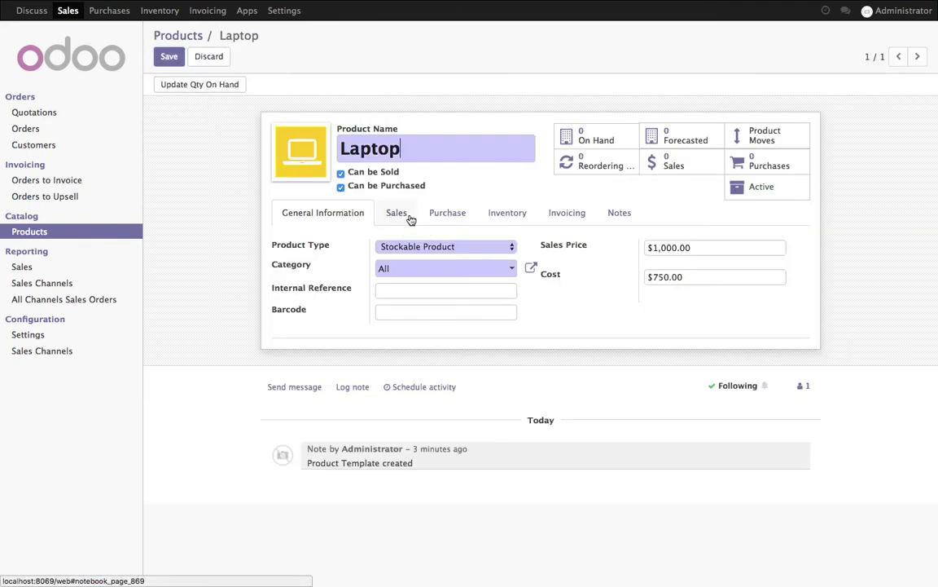
pyautogui.click(444, 215)
pyautogui.moveTo(280, 305); pyautogui.dragTo(252, 259)
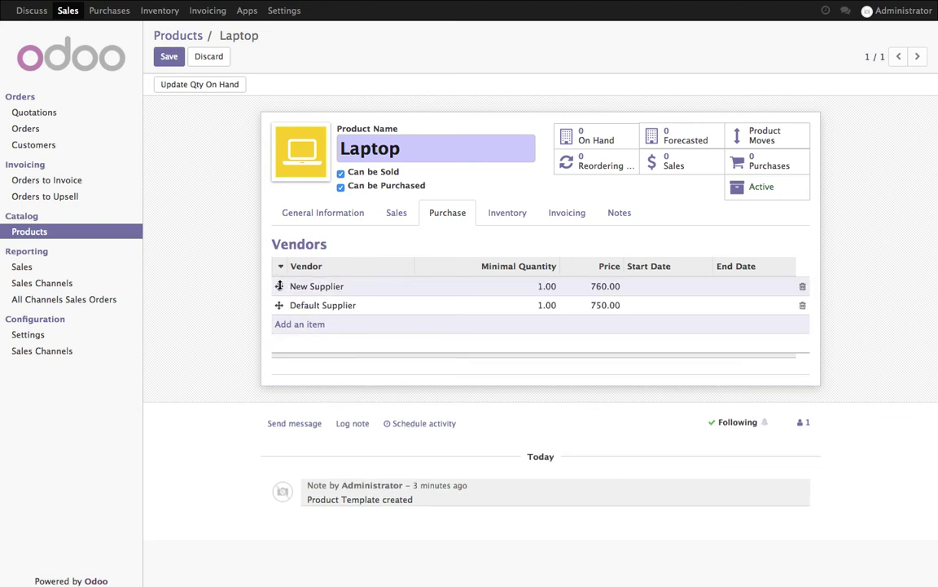
pyautogui.click(170, 62)
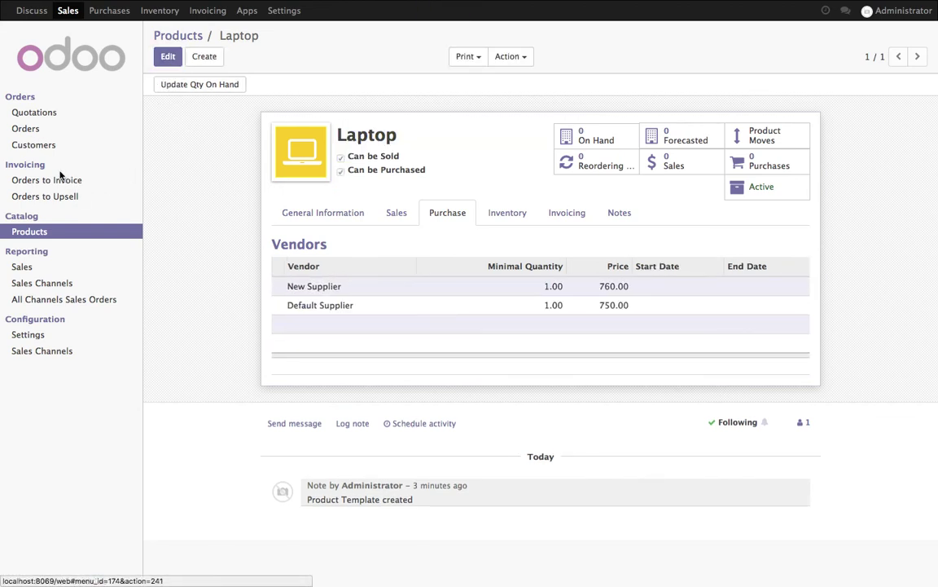
# Reopen quotation SO001 and confirm the sale again.
pyautogui.click(46, 110)
pyautogui.click(268, 107)
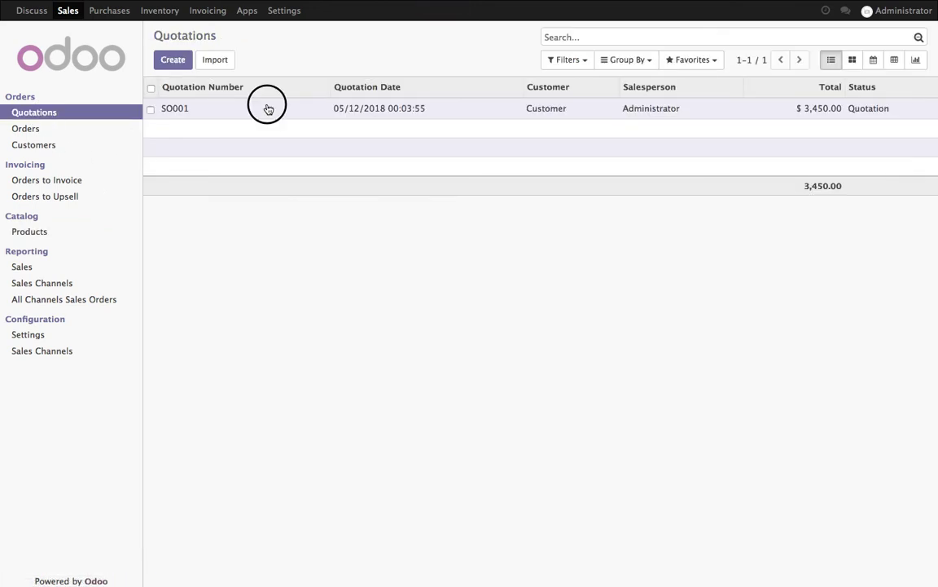
pyautogui.click(287, 85)
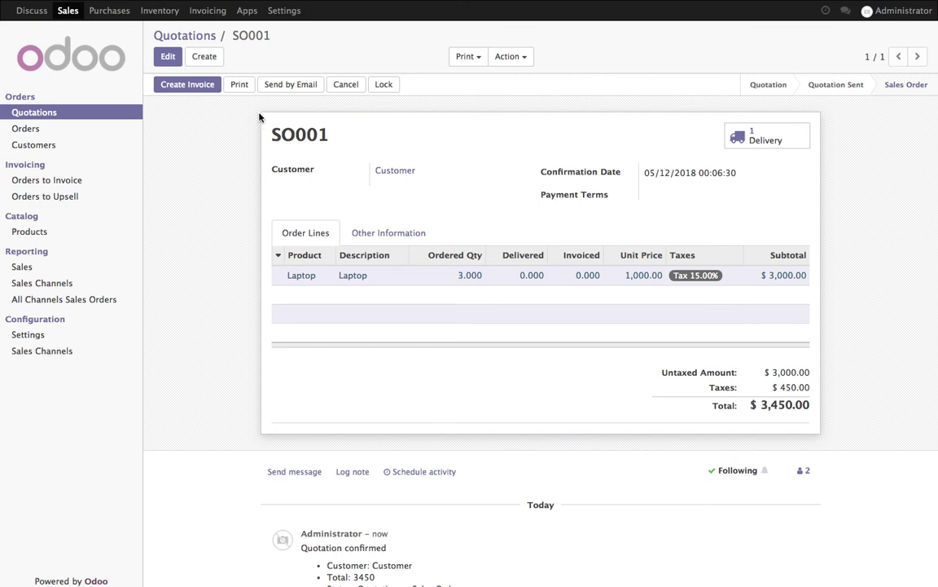
# Confirm purchase order PO00002 for New Supplier, and receive its products by validating the drop shipment as an immediate transfer.
pyautogui.click(109, 10)
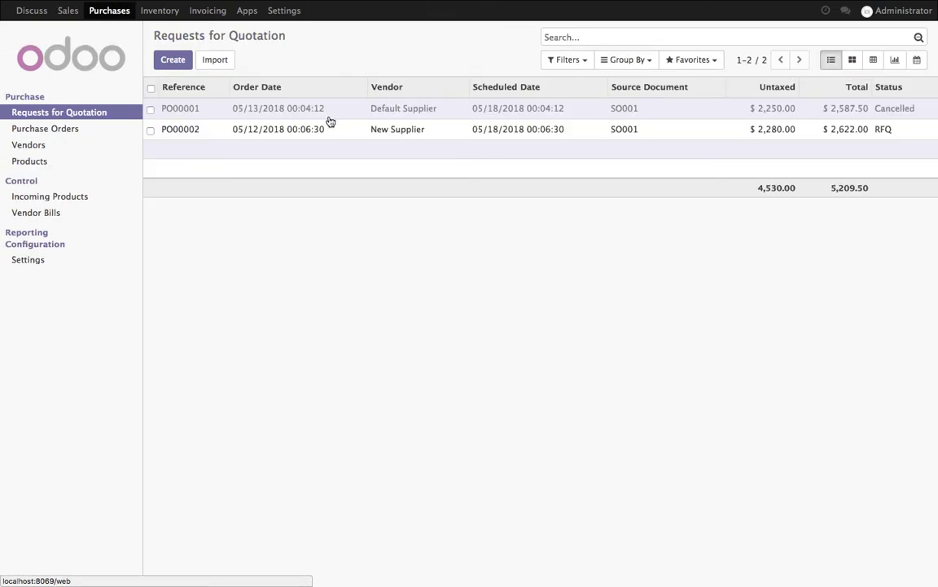
pyautogui.click(336, 133)
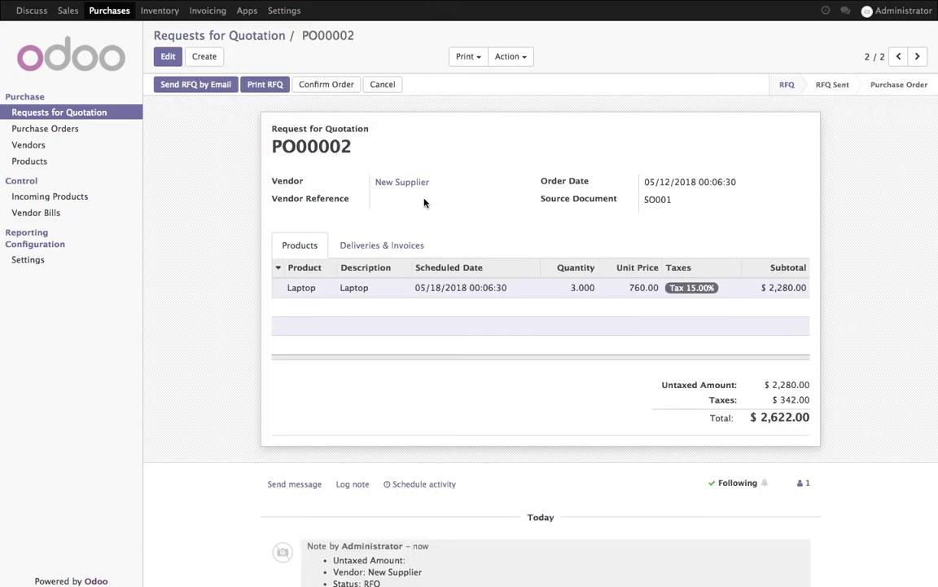
pyautogui.click(325, 84)
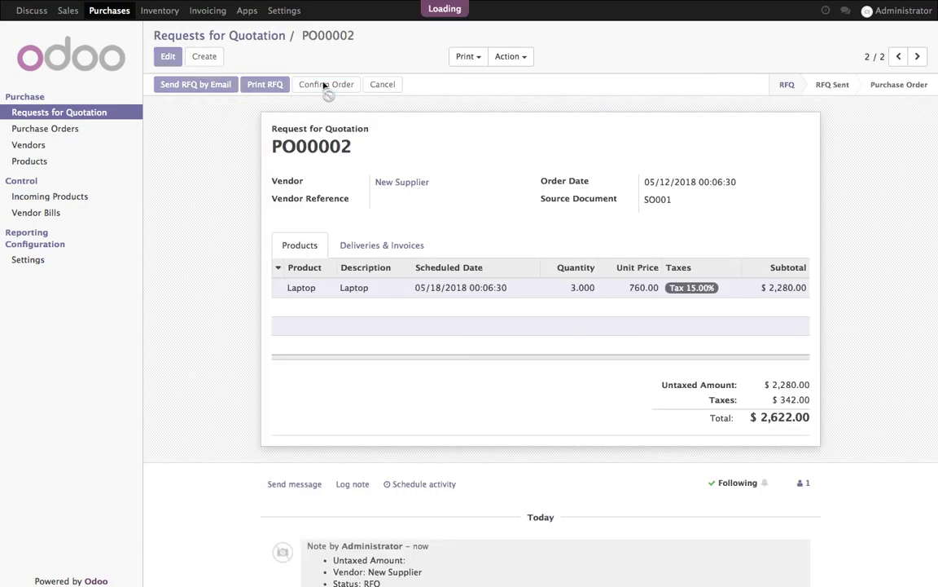
pyautogui.click(277, 85)
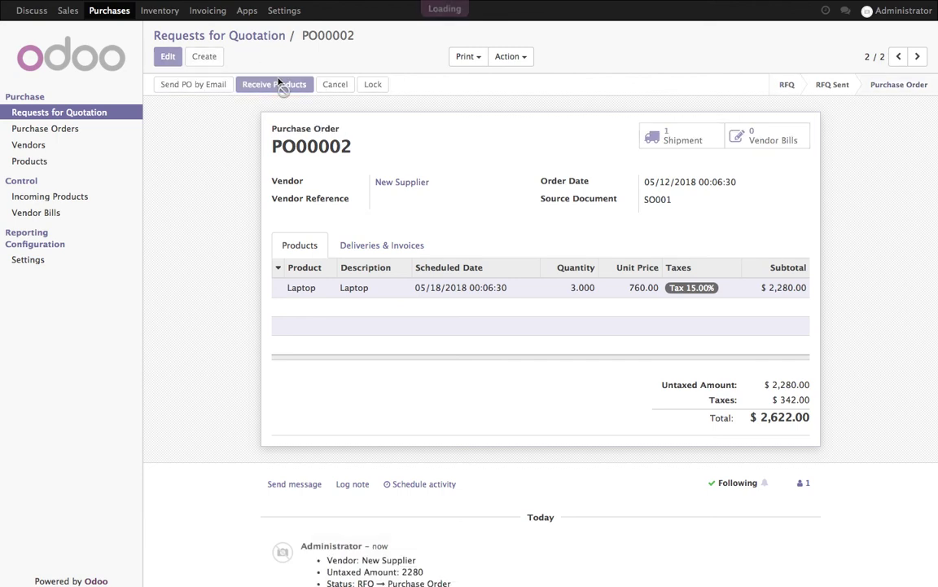
pyautogui.click(161, 87)
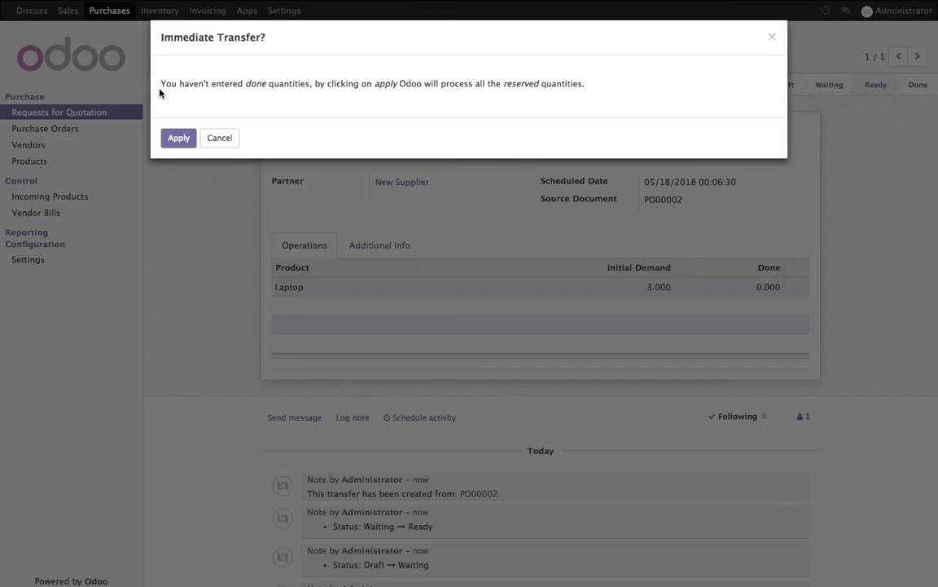
pyautogui.click(178, 138)
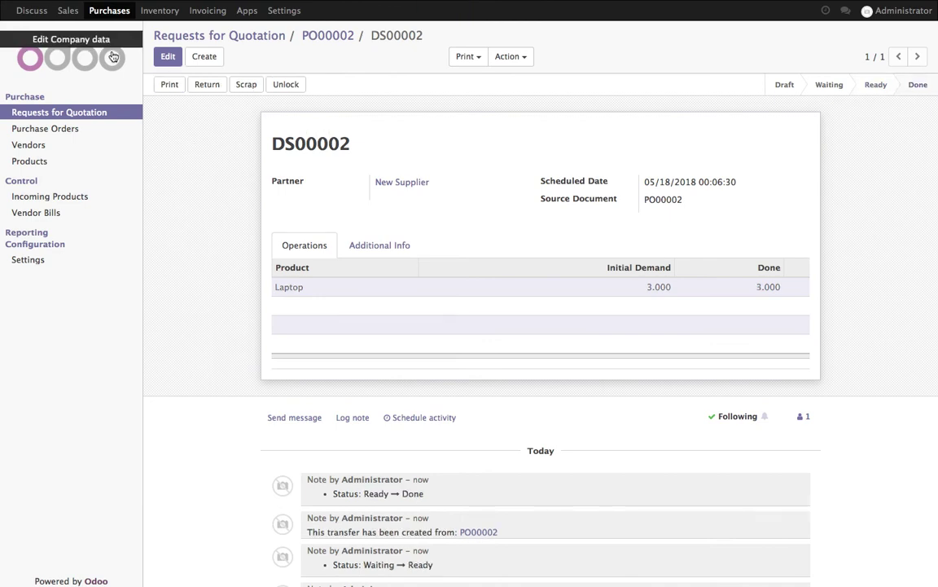
# Check the deliveries linked to sales order SO001, including drop shipment DS00002, and return to the order.
pyautogui.click(70, 12)
pyautogui.click(176, 111)
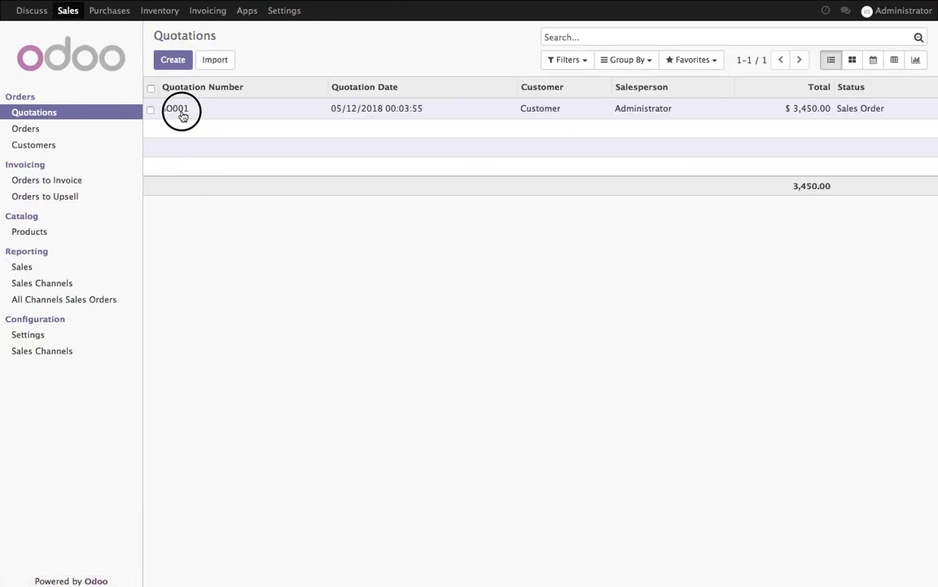
pyautogui.click(770, 139)
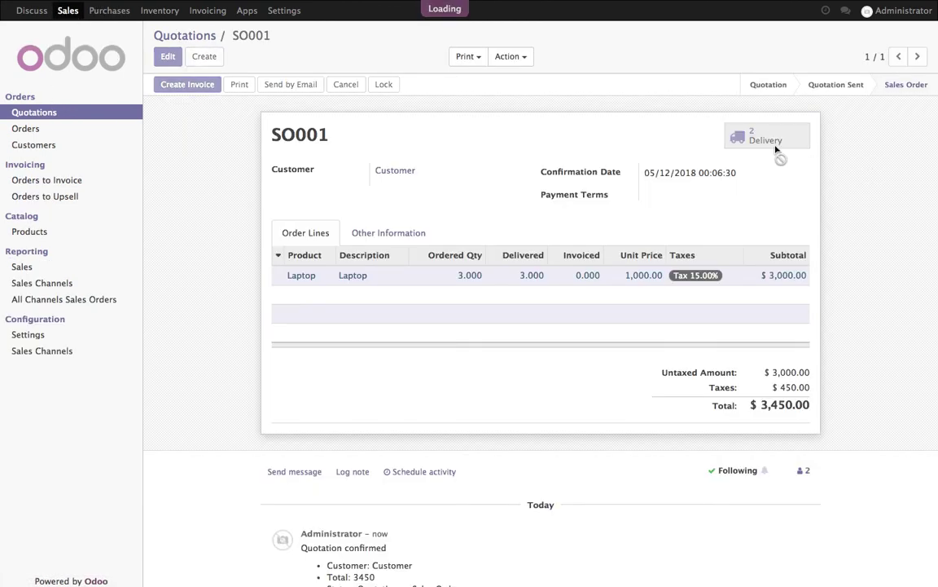
pyautogui.click(874, 115)
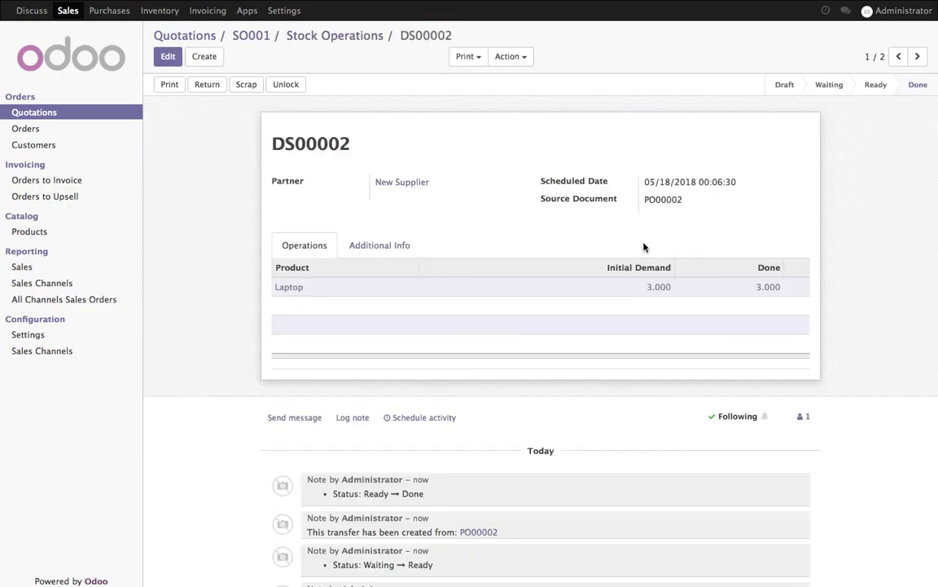
pyautogui.click(291, 37)
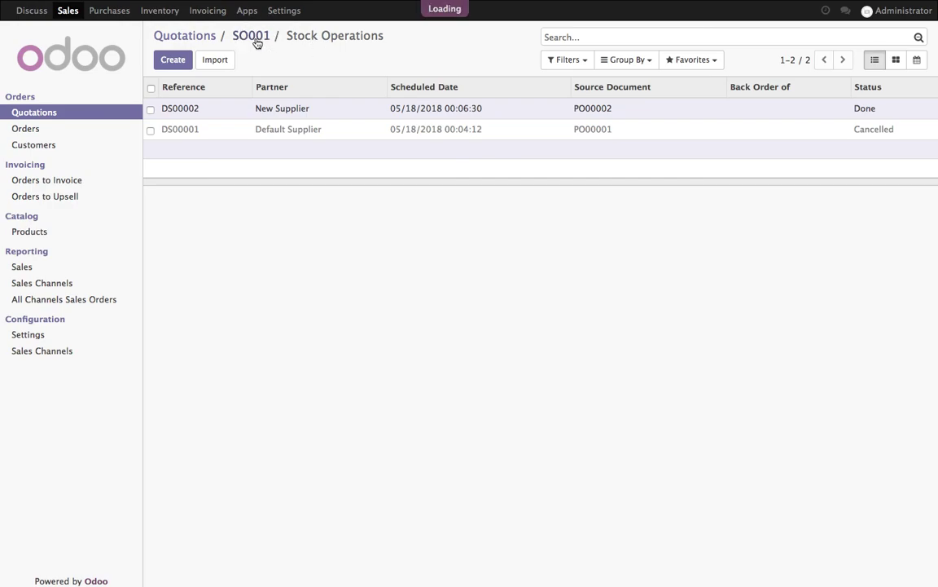
pyautogui.click(185, 35)
pyautogui.click(275, 113)
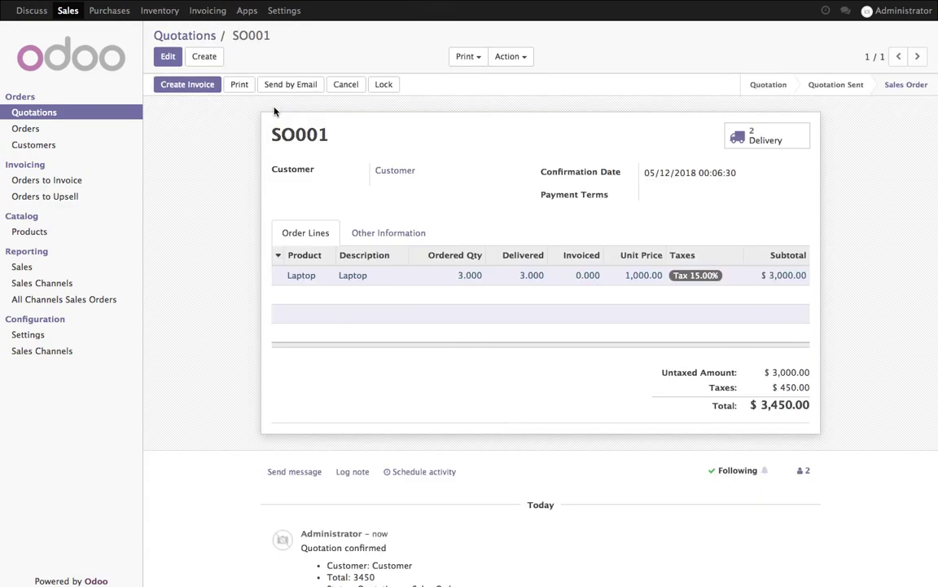